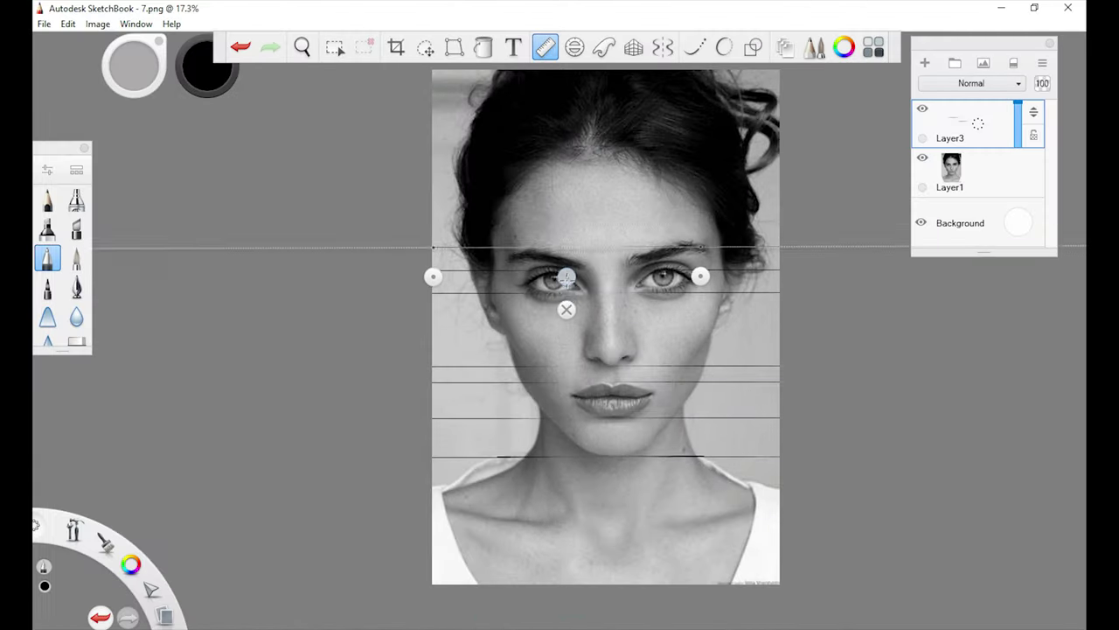
# Step: Draw horizontal and vertical grid guide lines over the reference photo, starting with one across the top
pyautogui.moveTo(568, 300); pyautogui.dragTo(560, 169)
pyautogui.moveTo(206, 65); pyautogui.dragTo(218, 53)
pyautogui.moveTo(437, 143); pyautogui.dragTo(769, 142)
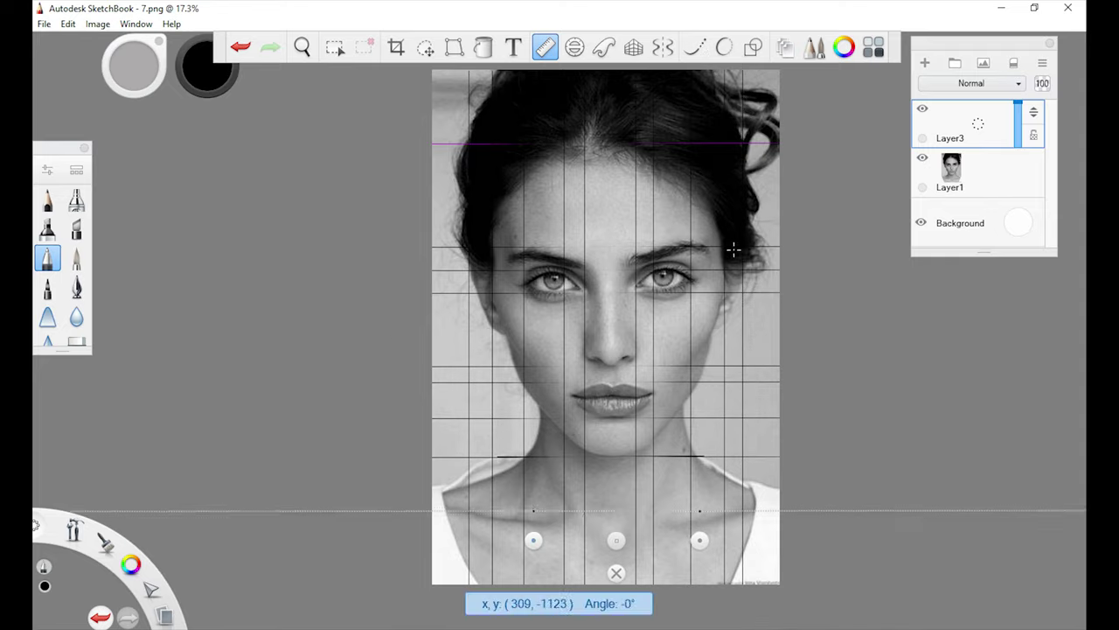
pyautogui.moveTo(773, 334)
pyautogui.mouseDown()
pyautogui.moveTo(612, 550)
pyautogui.moveTo(691, 473)
pyautogui.mouseUp()
pyautogui.scroll(2, 601, 413)
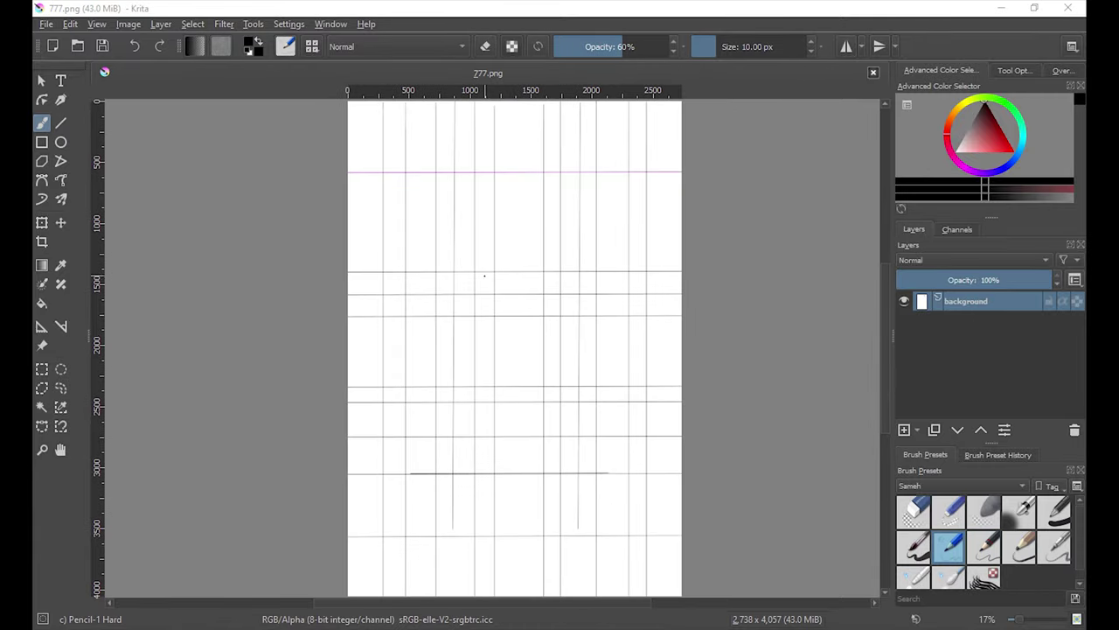
# Step: Pencil the jaw, chin and both cheek edges on Paint Layer 1, and start the right eyebrow
pyautogui.press('e')
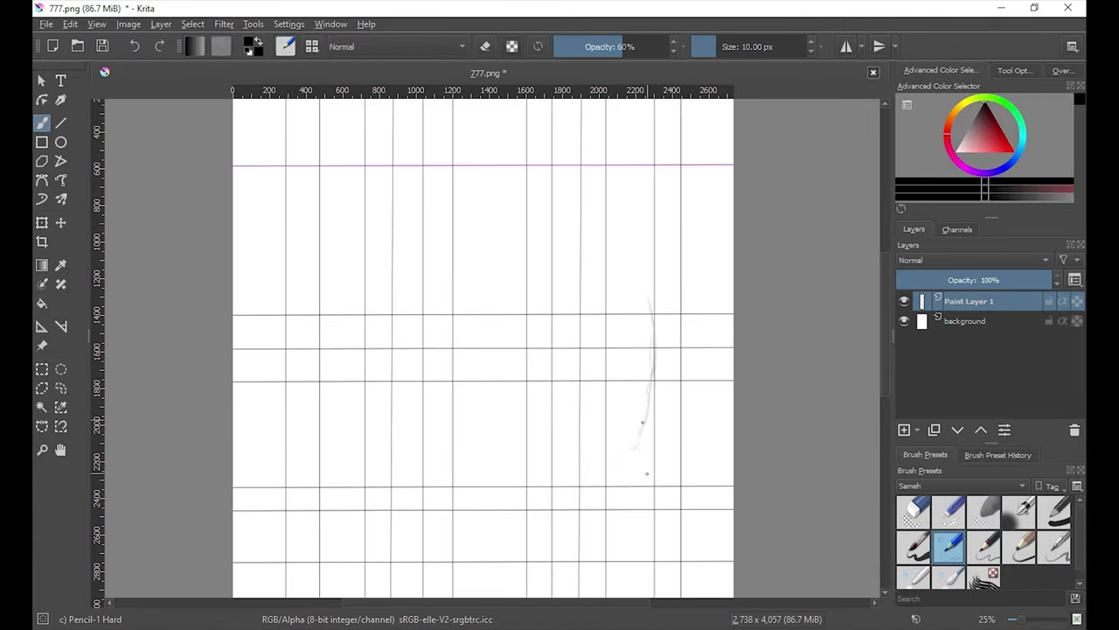
pyautogui.scroll(1, 631, 476)
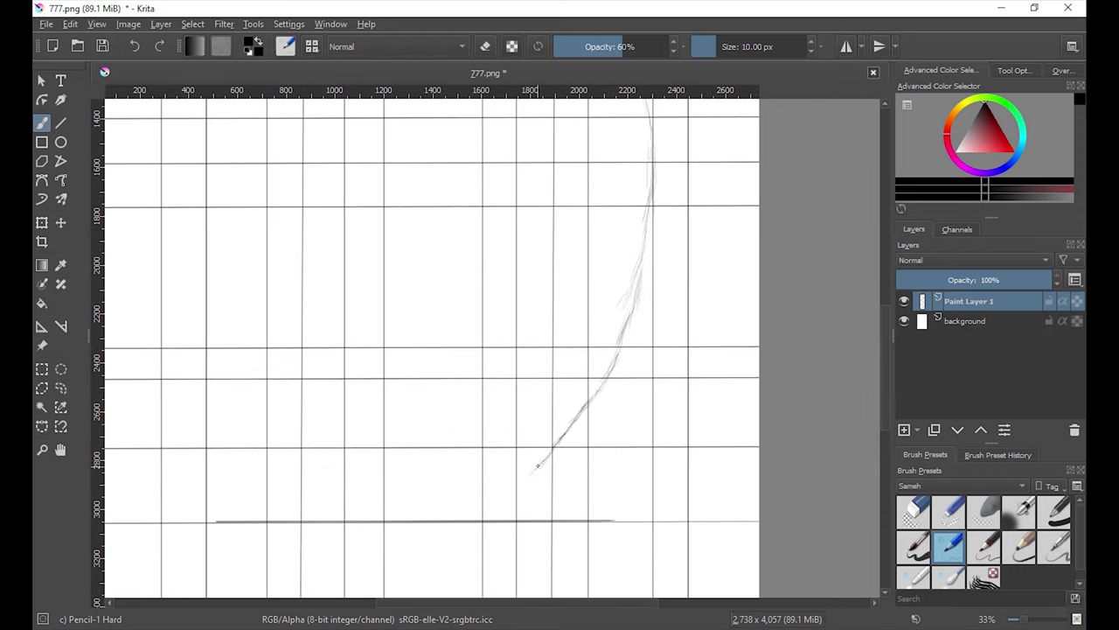
pyautogui.moveTo(514, 495)
pyautogui.mouseDown()
pyautogui.moveTo(475, 514)
pyautogui.moveTo(389, 515)
pyautogui.moveTo(319, 450)
pyautogui.mouseUp()
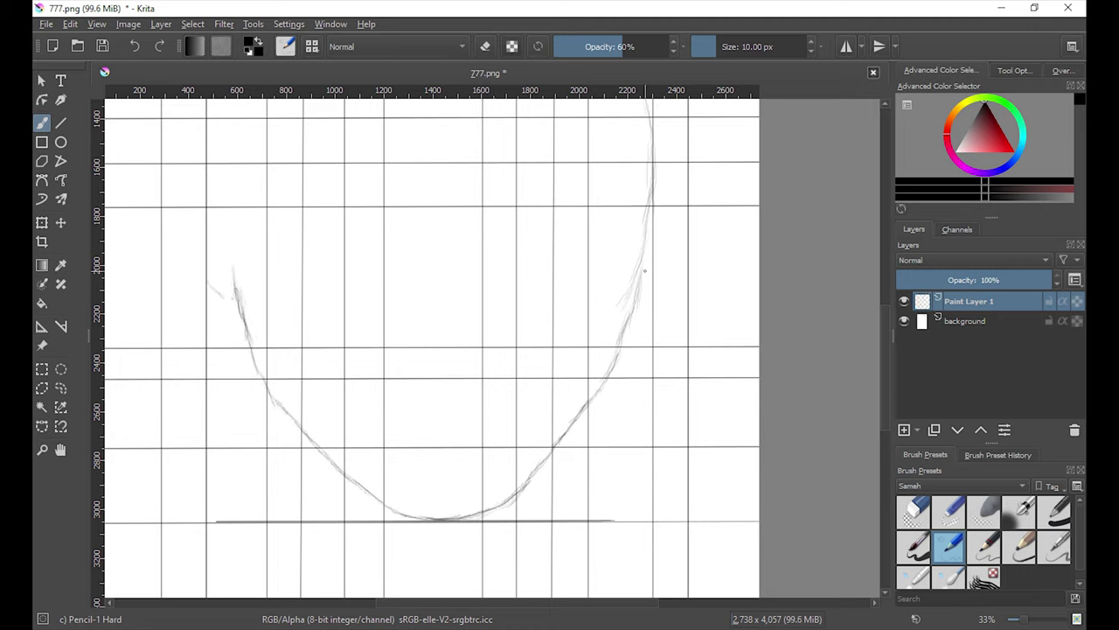
pyautogui.moveTo(680, 204); pyautogui.dragTo(657, 263)
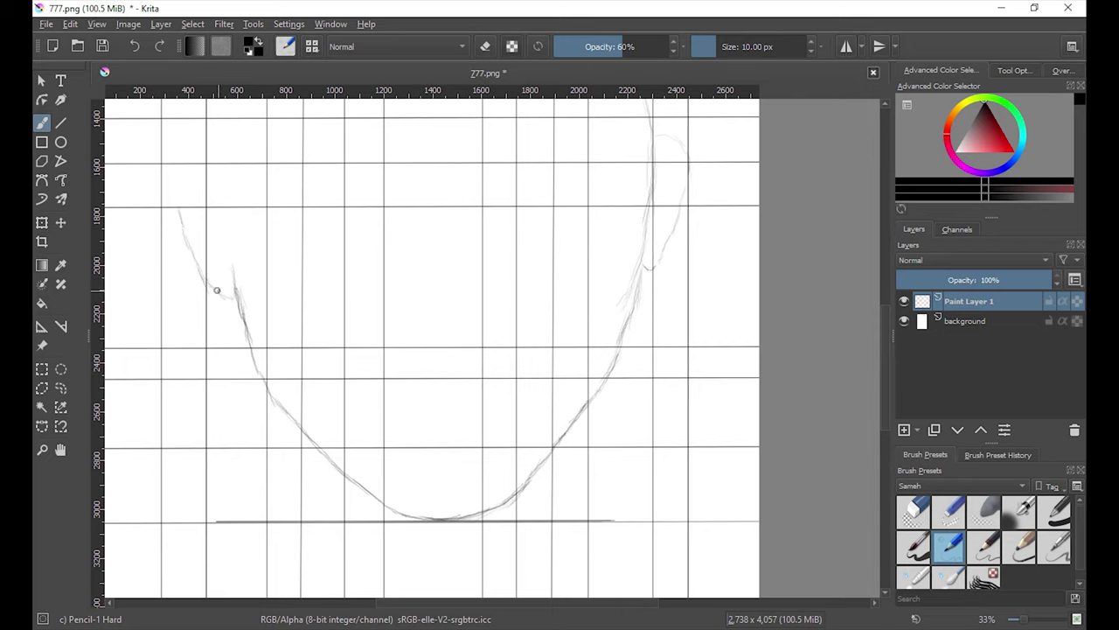
pyautogui.moveTo(217, 289); pyautogui.dragTo(166, 168)
pyautogui.scroll(2, 219, 222)
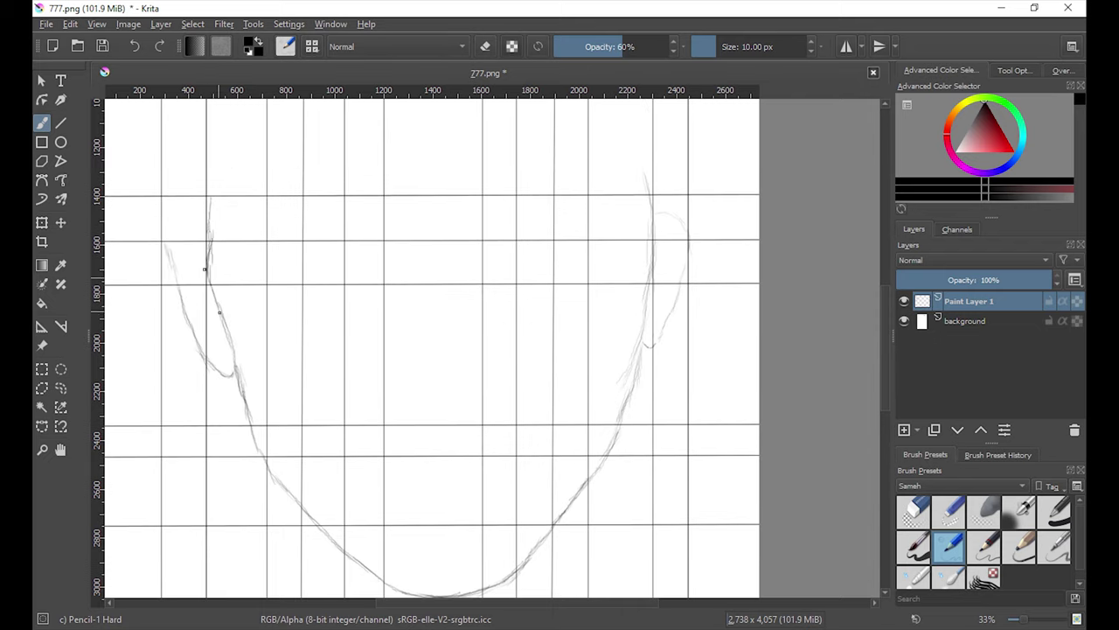
pyautogui.moveTo(466, 230)
pyautogui.mouseDown()
pyautogui.moveTo(541, 198)
pyautogui.moveTo(626, 200)
pyautogui.mouseUp()
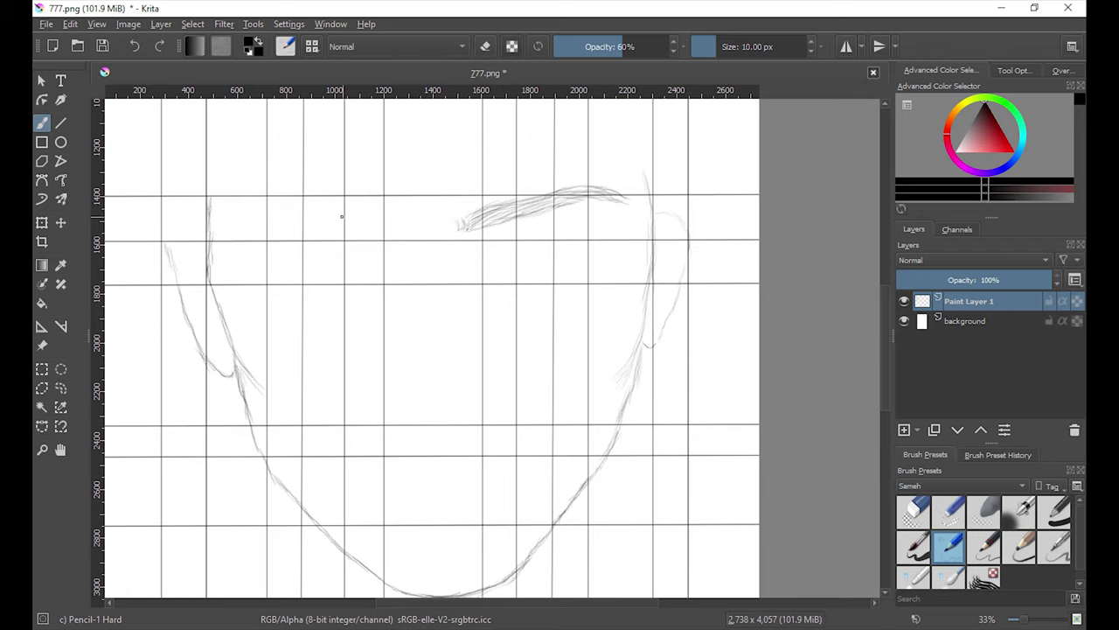
# Step: Shape both eyebrows, darken the right eye's lower corner, and redraw the nostrils after undoing a stray stroke
pyautogui.moveTo(382, 231); pyautogui.dragTo(303, 207)
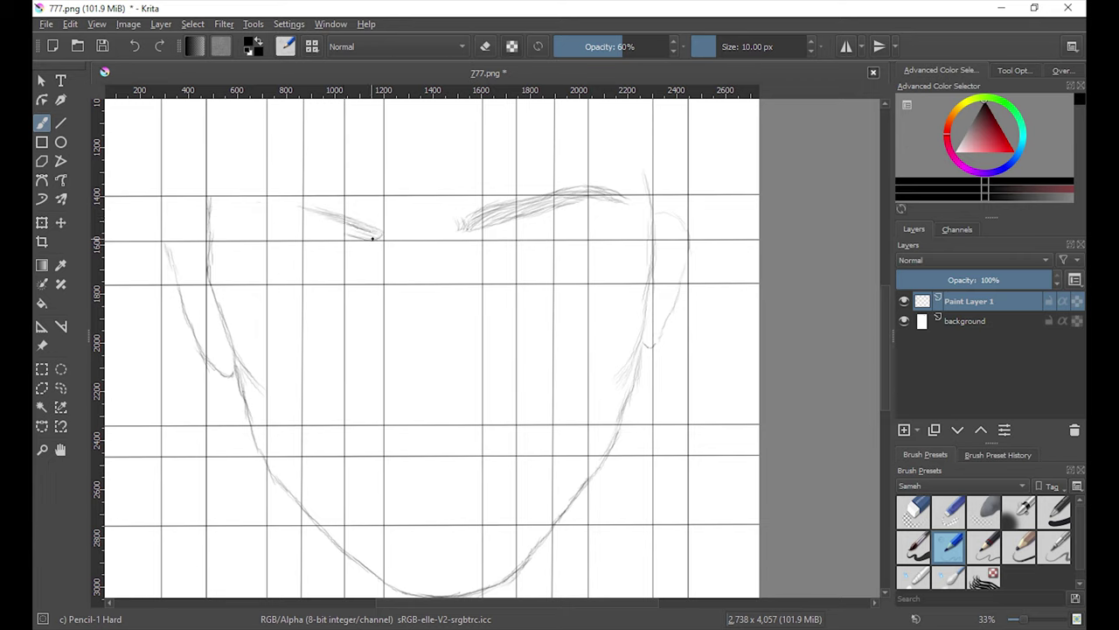
pyautogui.moveTo(374, 237); pyautogui.dragTo(340, 227)
pyautogui.moveTo(277, 204); pyautogui.dragTo(336, 226)
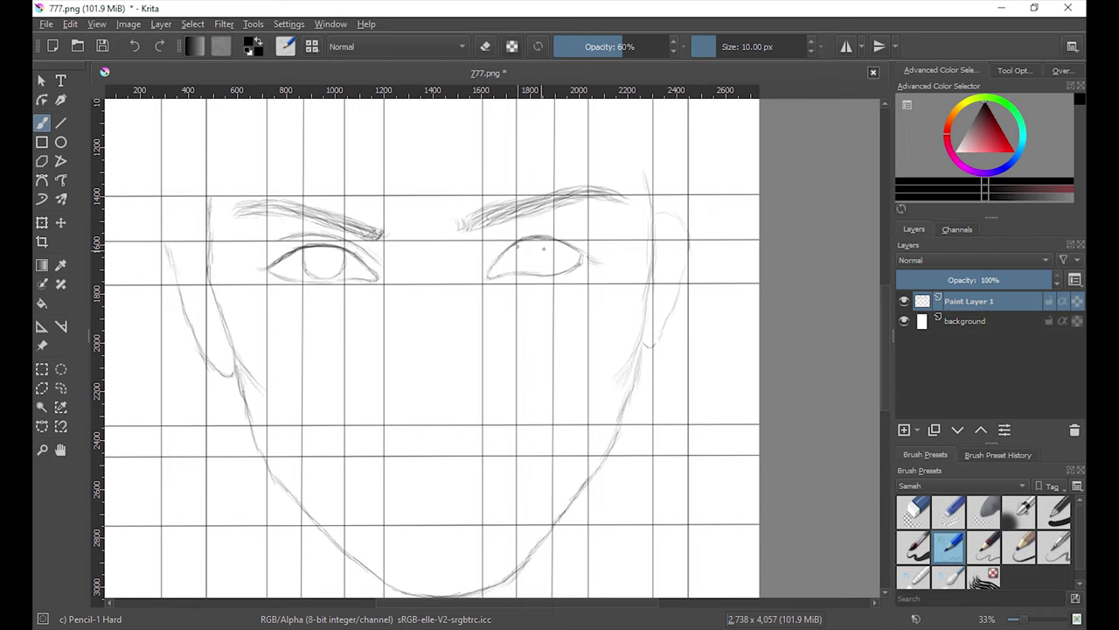
pyautogui.moveTo(500, 273); pyautogui.dragTo(486, 278)
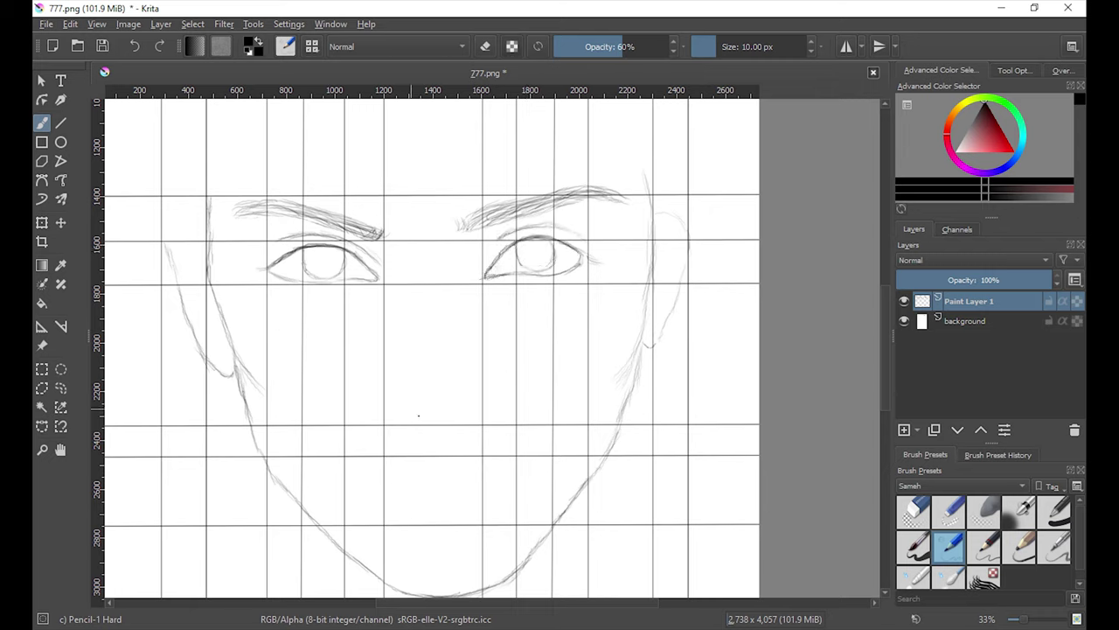
pyautogui.hotkey('ctrl', 'z')
pyautogui.hotkey('ctrl', 'z')
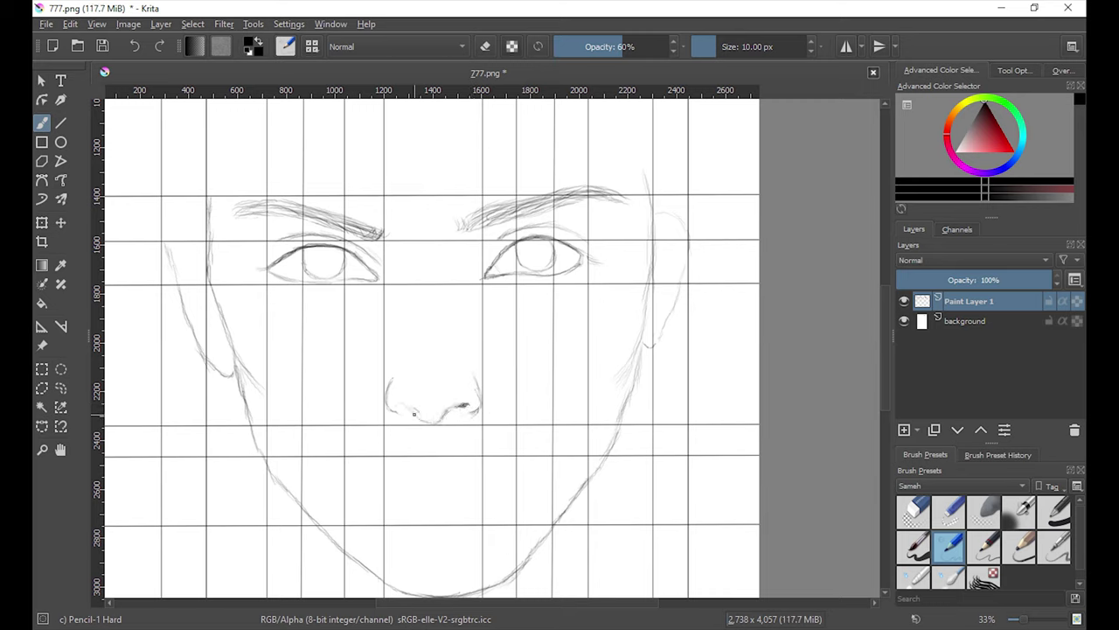
pyautogui.moveTo(401, 405)
pyautogui.mouseDown()
pyautogui.moveTo(427, 418)
pyautogui.moveTo(477, 404)
pyautogui.mouseUp()
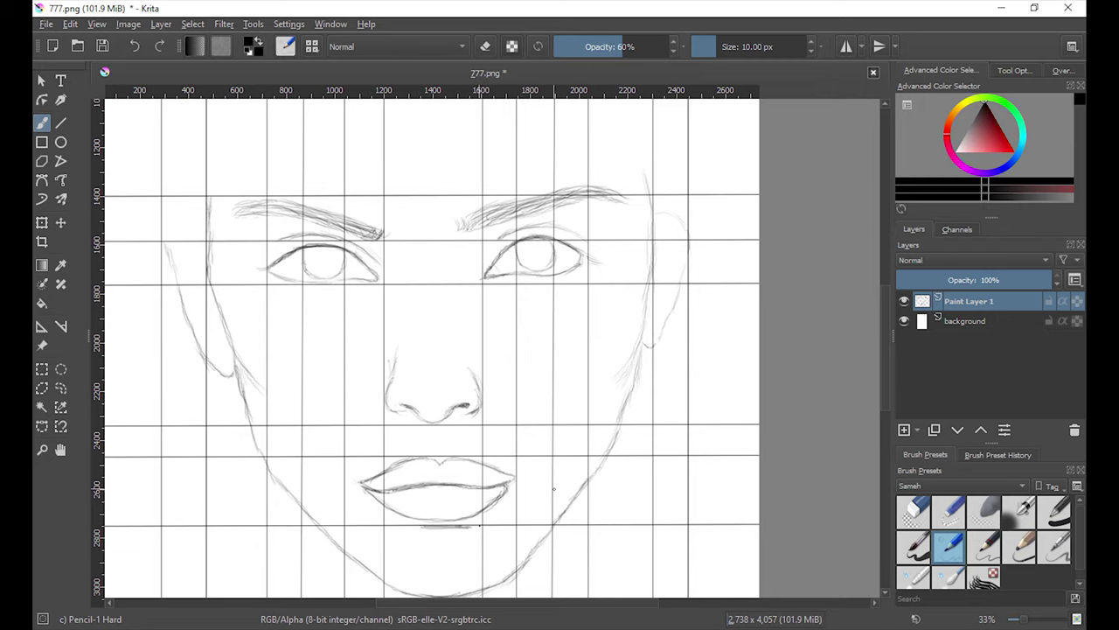
# Step: On a new Paint Layer 2, sketch hair strokes sweeping from the forehead down to the right ear
pyautogui.click(905, 429)
pyautogui.scroll(3, 405, 112)
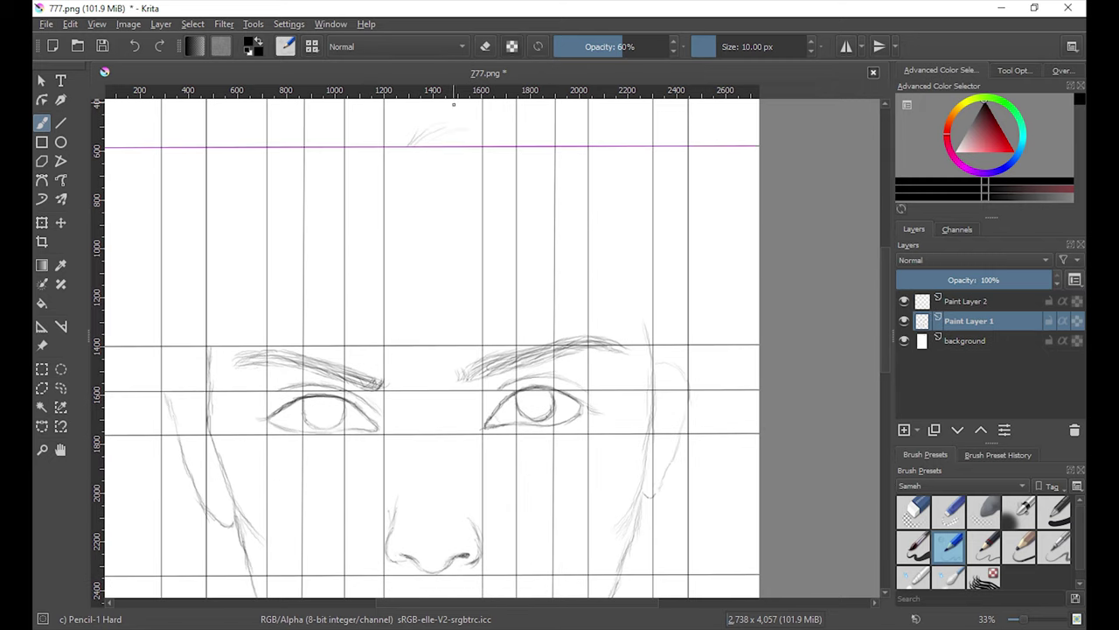
pyautogui.moveTo(408, 142)
pyautogui.mouseDown()
pyautogui.moveTo(572, 181)
pyautogui.moveTo(658, 287)
pyautogui.mouseUp()
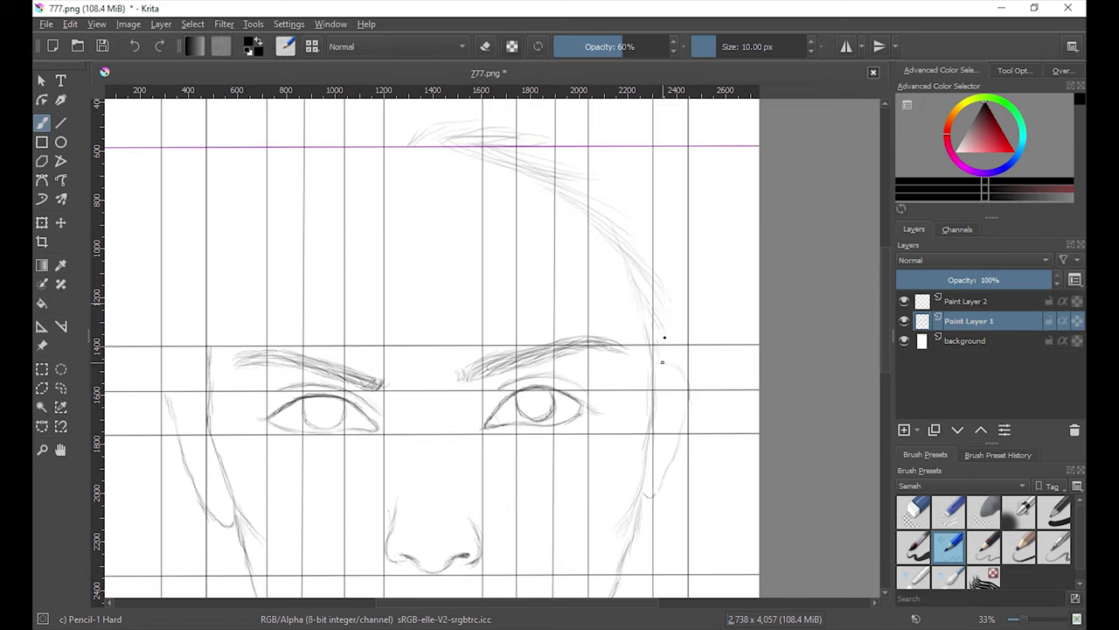
pyautogui.moveTo(622, 237); pyautogui.dragTo(665, 337)
pyautogui.moveTo(654, 446); pyautogui.dragTo(660, 453)
pyautogui.moveTo(651, 325); pyautogui.dragTo(726, 376)
pyautogui.moveTo(638, 289); pyautogui.dragTo(707, 358)
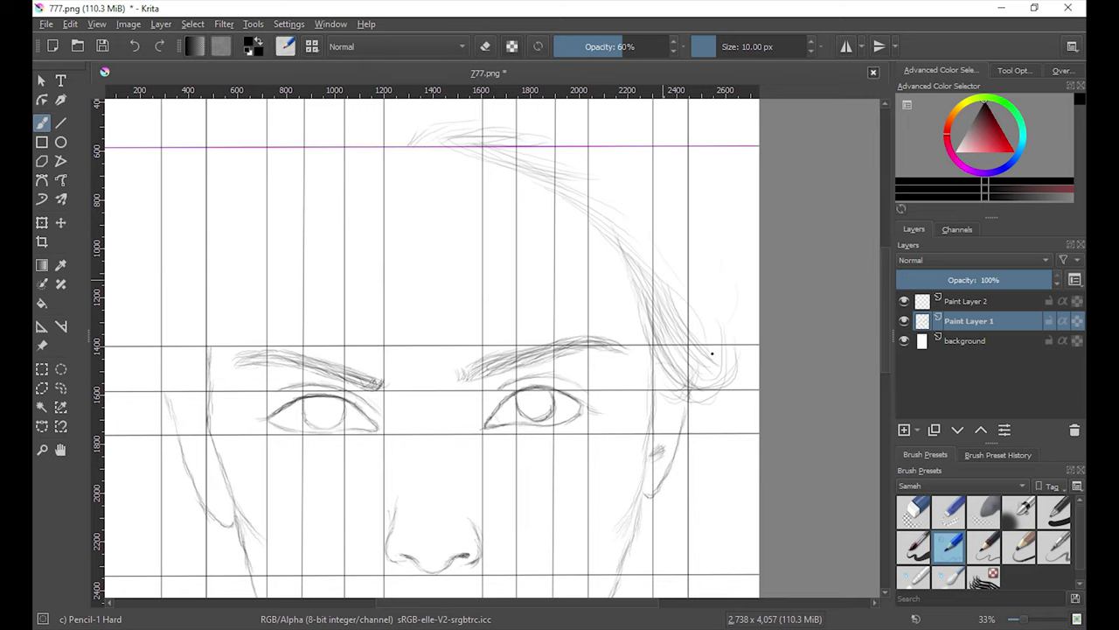
pyautogui.moveTo(564, 185); pyautogui.dragTo(682, 315)
pyautogui.moveTo(418, 139); pyautogui.dragTo(633, 155)
pyautogui.scroll(2, 634, 156)
# Step: Fill in the top of the hair mass above the forehead, undoing stray faint strokes
pyautogui.moveTo(448, 237)
pyautogui.mouseDown()
pyautogui.moveTo(446, 194)
pyautogui.moveTo(494, 163)
pyautogui.mouseUp()
pyautogui.moveTo(520, 144); pyautogui.dragTo(588, 123)
pyautogui.moveTo(550, 166); pyautogui.dragTo(665, 306)
pyautogui.moveTo(595, 254); pyautogui.dragTo(673, 358)
pyautogui.moveTo(455, 214); pyautogui.dragTo(586, 130)
pyautogui.moveTo(494, 225); pyautogui.dragTo(588, 184)
pyautogui.moveTo(393, 243); pyautogui.dragTo(549, 213)
pyautogui.moveTo(646, 222); pyautogui.dragTo(598, 192)
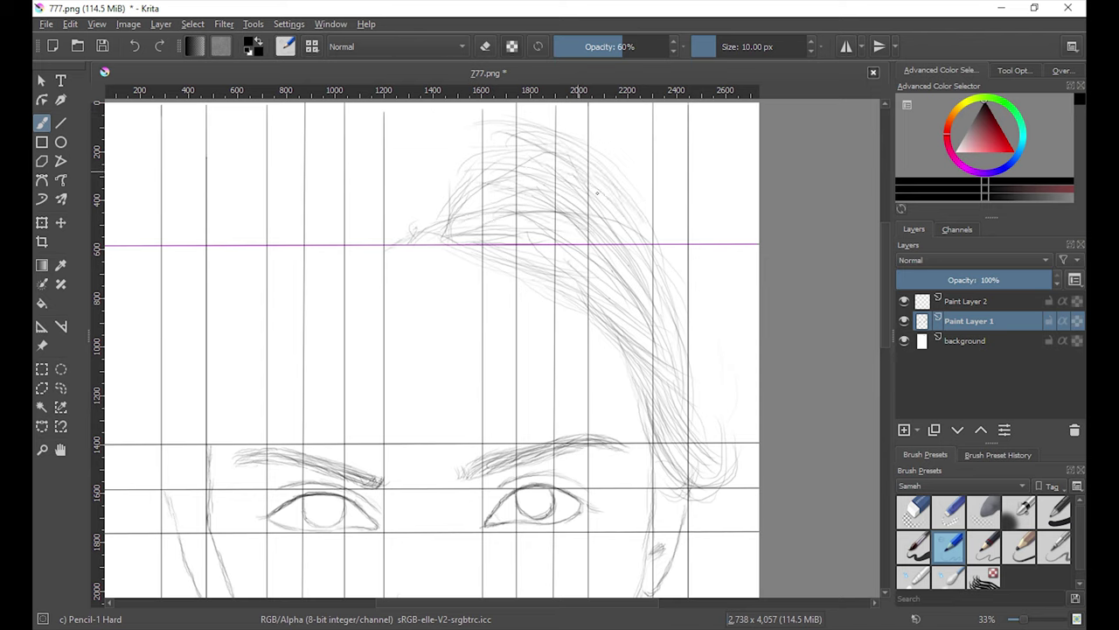
pyautogui.moveTo(636, 153); pyautogui.dragTo(657, 175)
pyautogui.hotkey('ctrl', 'z')
# Step: Draw and reinforce curls along the top and right edge of the hair
pyautogui.moveTo(625, 114); pyautogui.dragTo(691, 324)
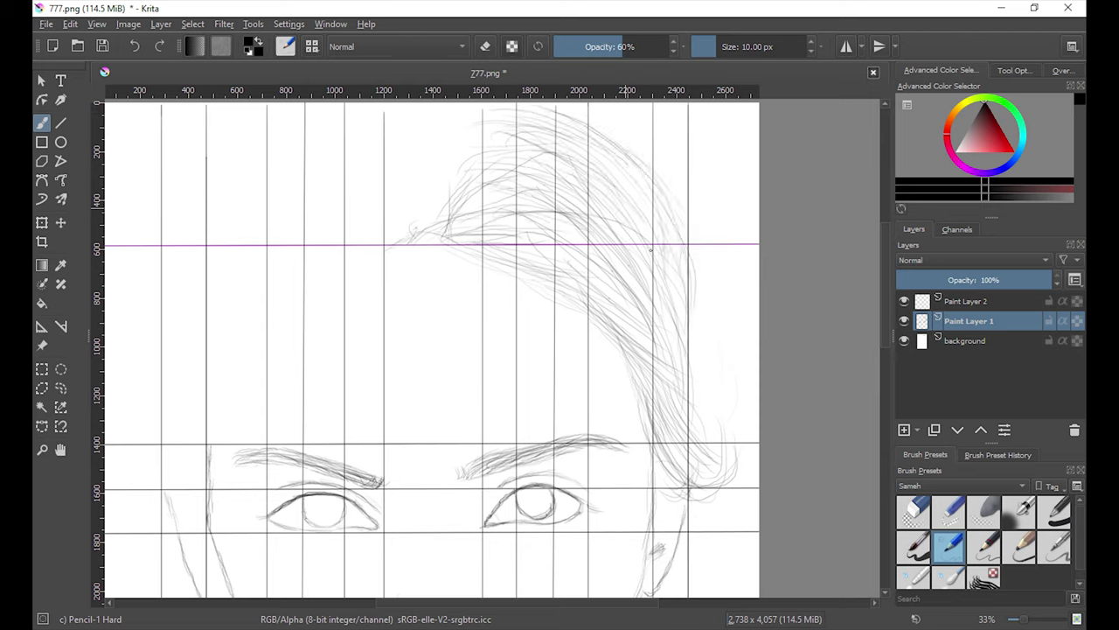
pyautogui.moveTo(664, 280); pyautogui.dragTo(659, 386)
pyautogui.moveTo(612, 157)
pyautogui.mouseDown()
pyautogui.moveTo(692, 385)
pyautogui.moveTo(717, 275)
pyautogui.mouseUp()
pyautogui.moveTo(735, 350)
pyautogui.mouseDown()
pyautogui.moveTo(662, 200)
pyautogui.moveTo(708, 369)
pyautogui.moveTo(732, 302)
pyautogui.mouseUp()
pyautogui.moveTo(612, 140)
pyautogui.mouseDown()
pyautogui.moveTo(682, 201)
pyautogui.moveTo(677, 210)
pyautogui.mouseUp()
pyautogui.moveTo(432, 246); pyautogui.dragTo(359, 258)
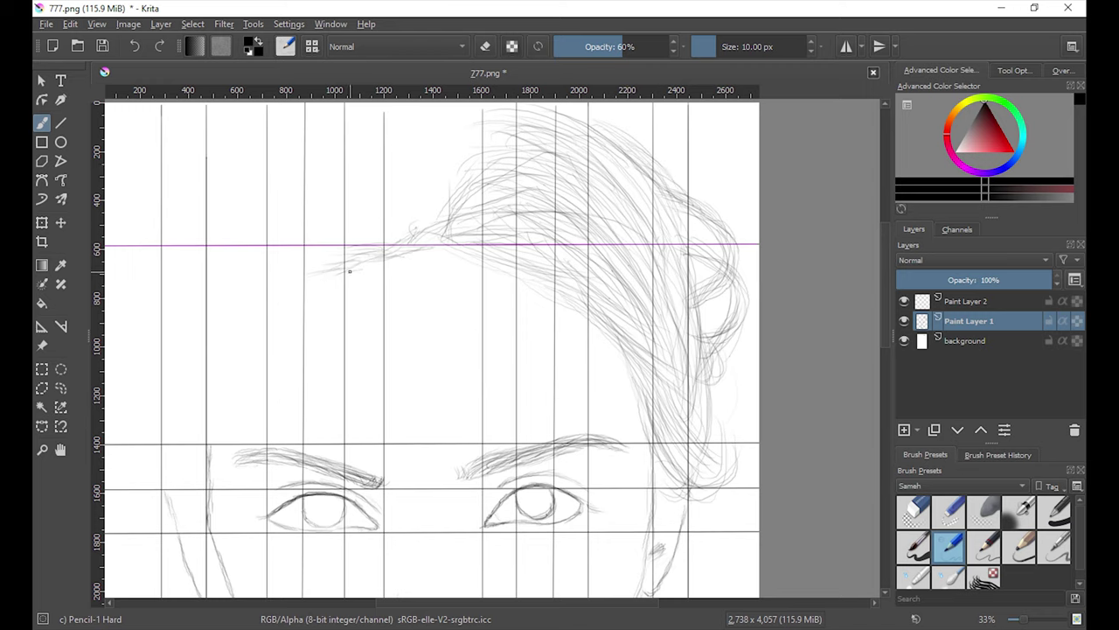
# Step: Extend the hairline down the left side of the forehead to the cheek, with extra top strokes
pyautogui.moveTo(306, 290); pyautogui.dragTo(210, 380)
pyautogui.moveTo(350, 263)
pyautogui.mouseDown()
pyautogui.moveTo(192, 419)
pyautogui.moveTo(195, 509)
pyautogui.mouseUp()
pyautogui.moveTo(202, 446); pyautogui.dragTo(203, 406)
pyautogui.moveTo(294, 296); pyautogui.dragTo(158, 446)
pyautogui.moveTo(438, 228); pyautogui.dragTo(602, 164)
pyautogui.press('-')
pyautogui.press('-')
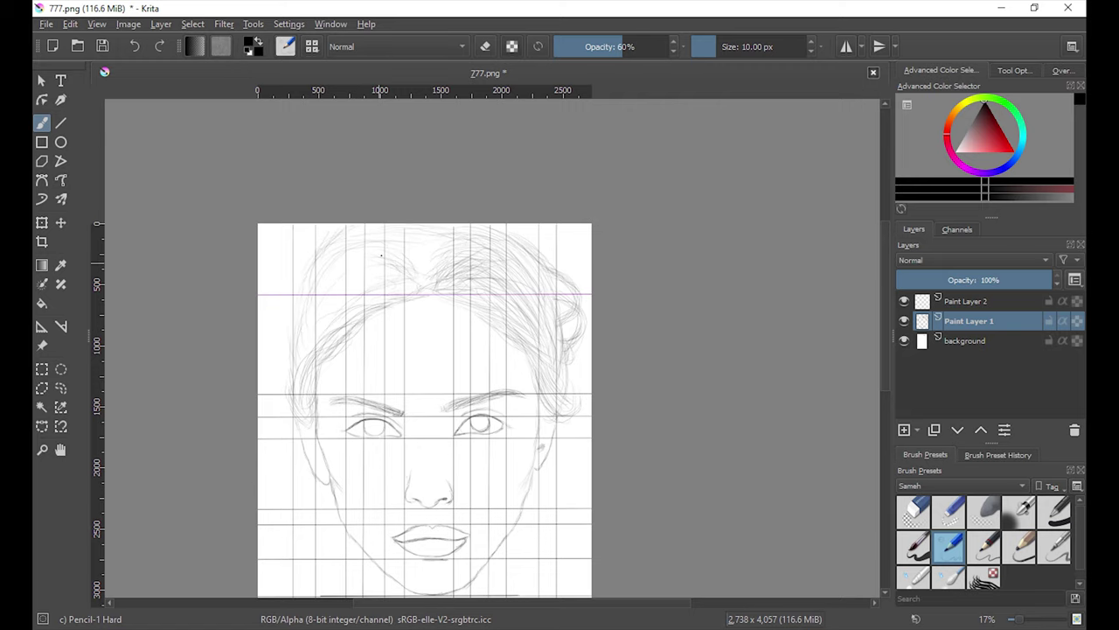
# Step: Add faint strokes along the left hairline, then zoom in on the lips and chin
pyautogui.moveTo(357, 262); pyautogui.dragTo(301, 323)
pyautogui.moveTo(360, 280); pyautogui.dragTo(332, 312)
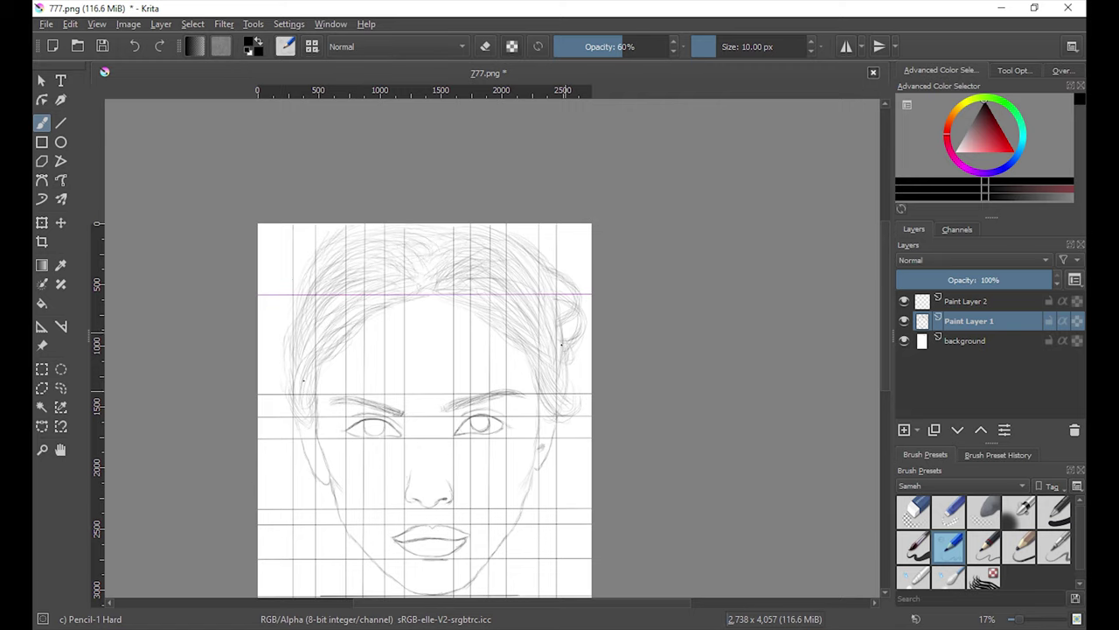
pyautogui.press('+')
pyautogui.press('+')
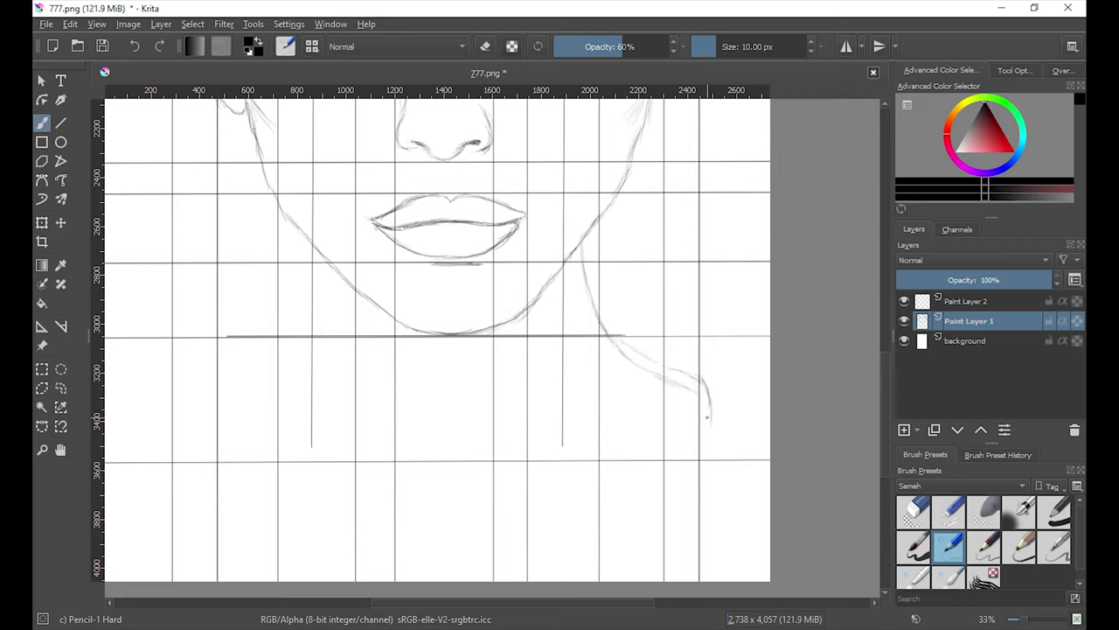
# Step: Draw the right neck-to-shoulder line and the left shoulder outline
pyautogui.moveTo(710, 459); pyautogui.dragTo(682, 528)
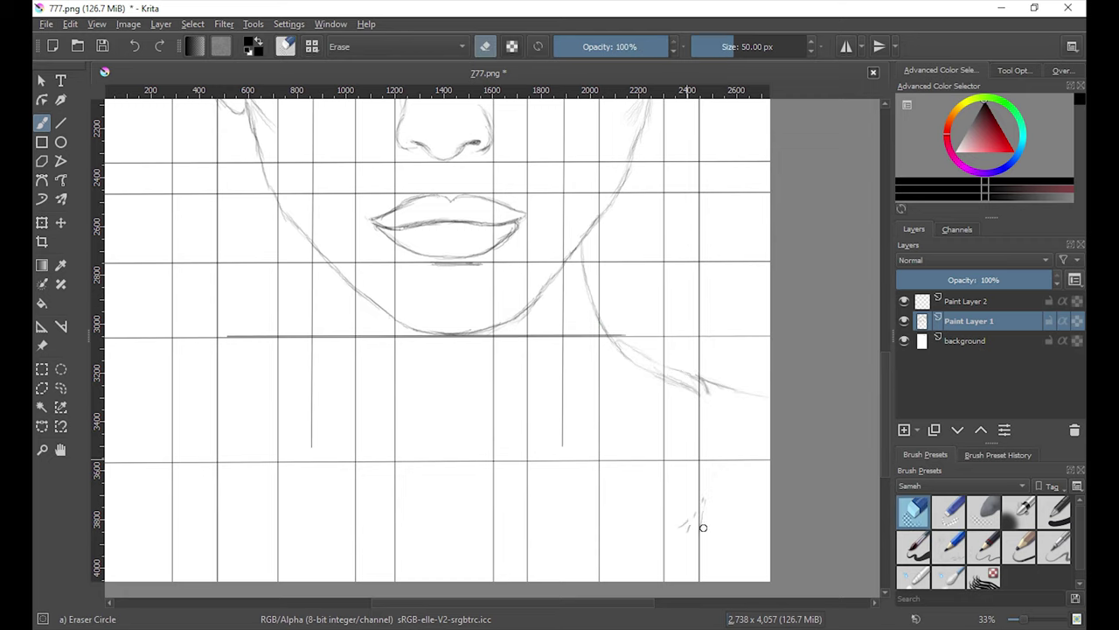
pyautogui.moveTo(717, 402)
pyautogui.mouseDown()
pyautogui.moveTo(711, 476)
pyautogui.moveTo(674, 581)
pyautogui.mouseUp()
pyautogui.moveTo(705, 385)
pyautogui.mouseDown()
pyautogui.moveTo(717, 446)
pyautogui.moveTo(769, 395)
pyautogui.mouseUp()
pyautogui.moveTo(717, 405); pyautogui.dragTo(675, 581)
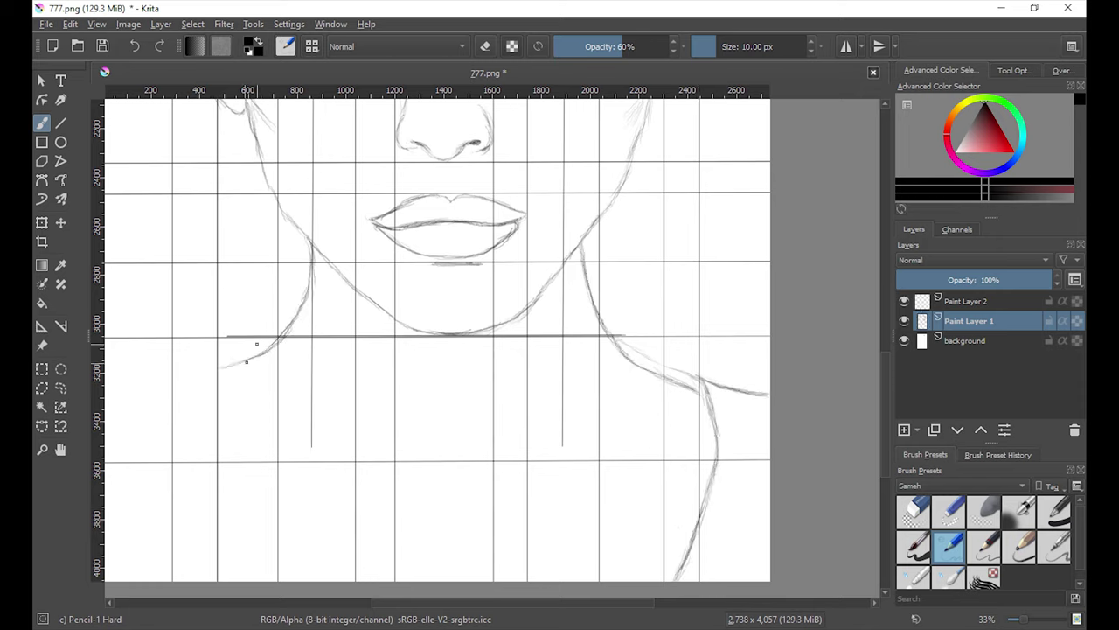
pyautogui.moveTo(173, 366)
pyautogui.mouseDown()
pyautogui.moveTo(133, 399)
pyautogui.moveTo(140, 467)
pyautogui.mouseUp()
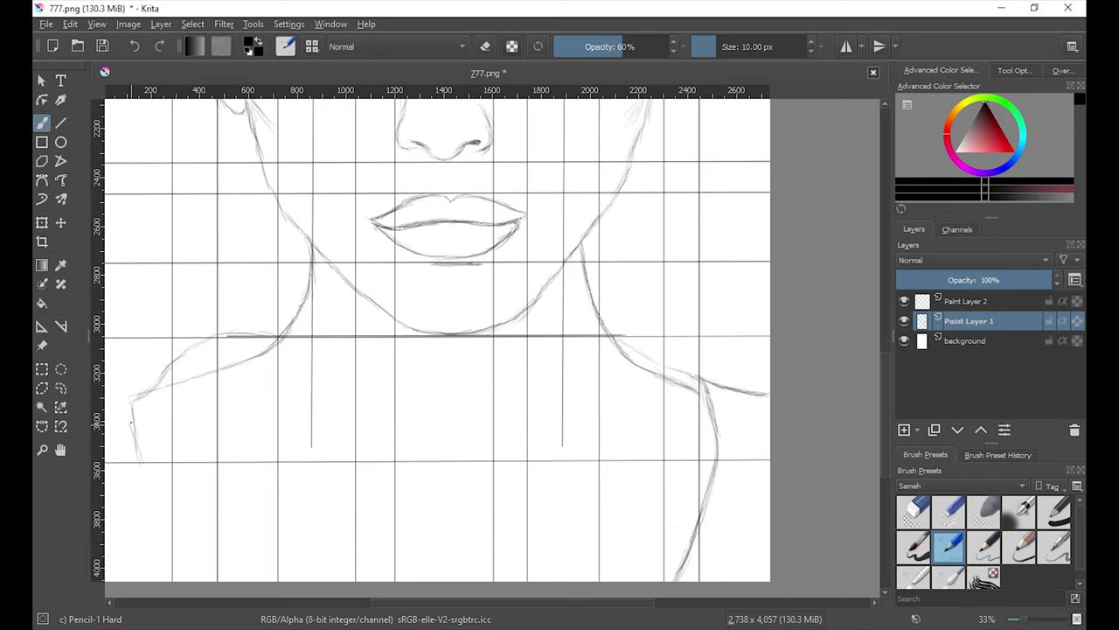
pyautogui.moveTo(130, 429); pyautogui.dragTo(206, 579)
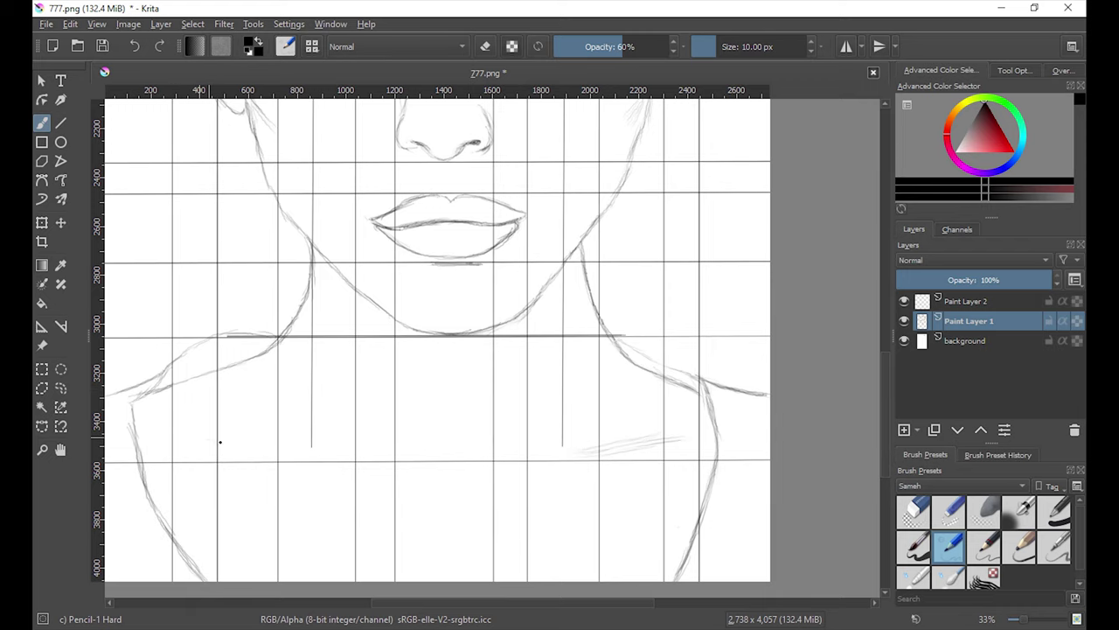
pyautogui.press('-')
pyautogui.press('-')
pyautogui.press('-')
# Step: Lock Paint Layer 1, select Paint Layer 2, and paint a dark pupil softened with Blender Blur
pyautogui.click(1049, 320)
pyautogui.click(969, 300)
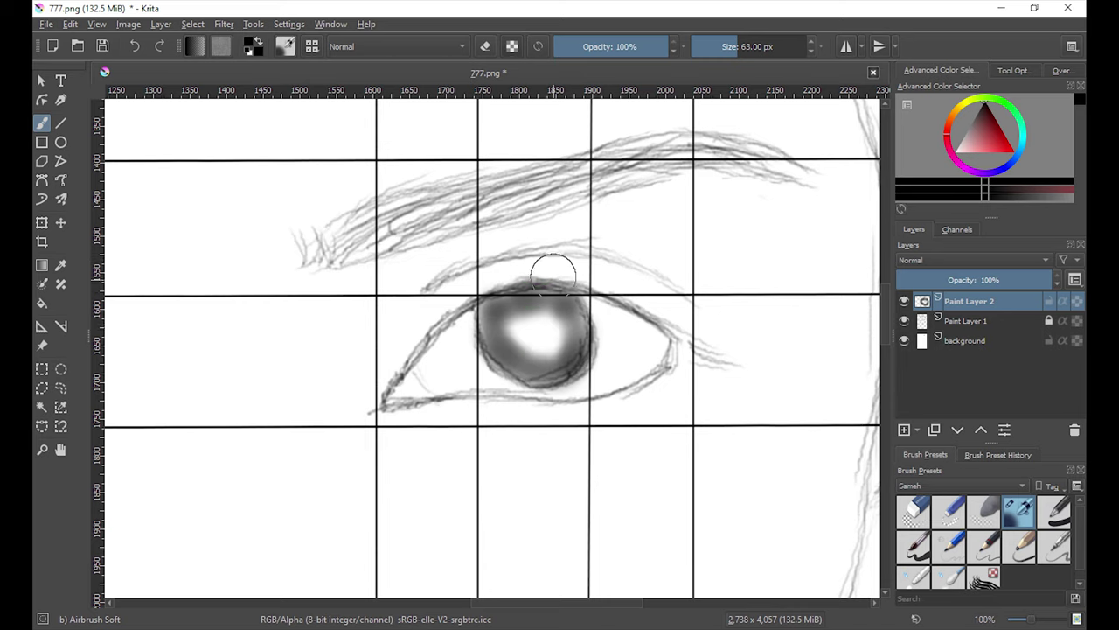
pyautogui.moveTo(533, 325); pyautogui.dragTo(539, 339)
pyautogui.click(948, 568)
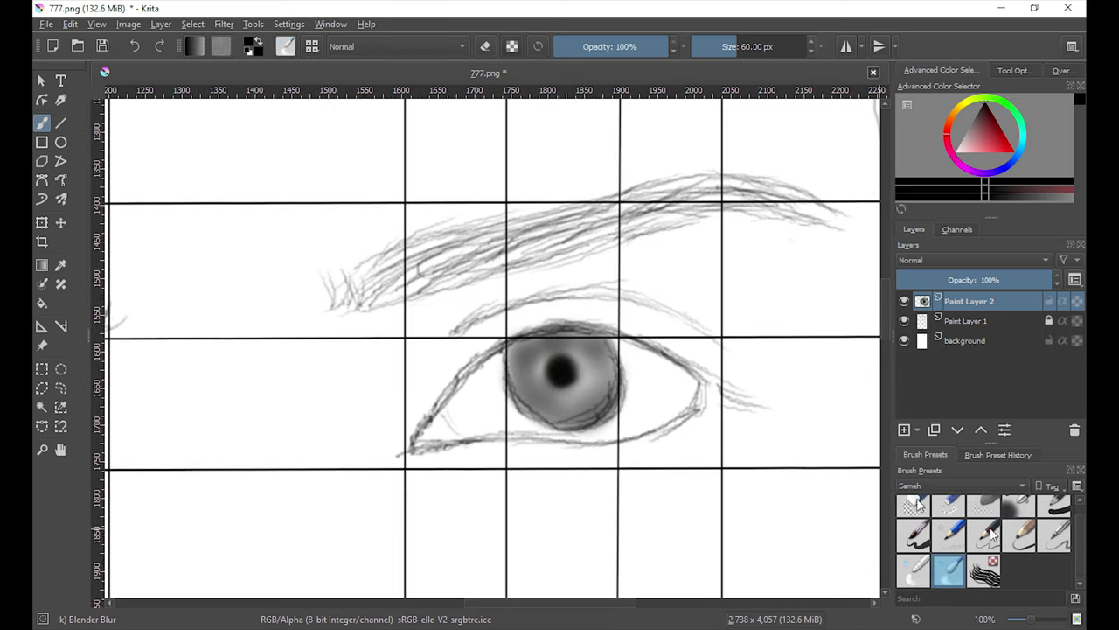
pyautogui.moveTo(525, 393); pyautogui.dragTo(577, 411)
pyautogui.scroll(1, 984, 542)
pyautogui.click(983, 509)
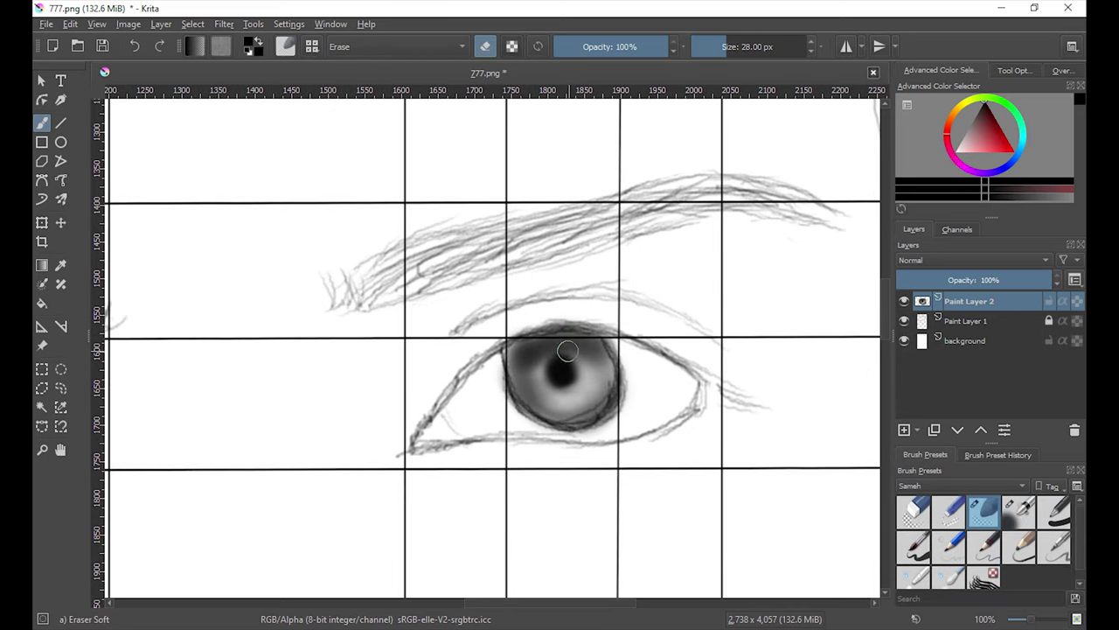
# Step: With Pencil-2, draw dark upper and lower lid lines and lashes on the right eye
pyautogui.click(984, 545)
pyautogui.moveTo(560, 325)
pyautogui.mouseDown()
pyautogui.moveTo(713, 384)
pyautogui.moveTo(469, 368)
pyautogui.moveTo(567, 310)
pyautogui.mouseUp()
pyautogui.moveTo(645, 333); pyautogui.dragTo(654, 311)
pyautogui.moveTo(691, 363)
pyautogui.mouseDown()
pyautogui.moveTo(717, 354)
pyautogui.moveTo(753, 407)
pyautogui.mouseUp()
pyautogui.moveTo(613, 328); pyautogui.dragTo(604, 312)
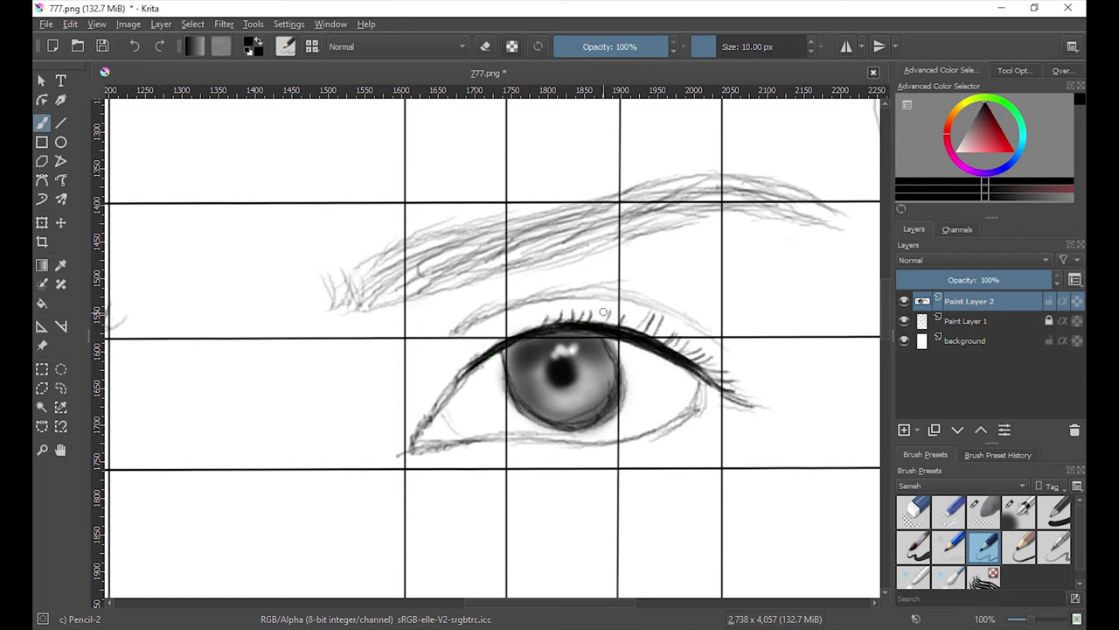
pyautogui.moveTo(695, 385)
pyautogui.mouseDown()
pyautogui.moveTo(643, 437)
pyautogui.moveTo(490, 438)
pyautogui.mouseUp()
pyautogui.moveTo(525, 442)
pyautogui.mouseDown()
pyautogui.moveTo(523, 466)
pyautogui.moveTo(587, 465)
pyautogui.mouseUp()
pyautogui.moveTo(665, 453); pyautogui.dragTo(676, 430)
pyautogui.moveTo(706, 389); pyautogui.dragTo(647, 437)
# Step: Darken the inner corner and shade the lid crease with the soft airbrush
pyautogui.moveTo(469, 368); pyautogui.dragTo(422, 431)
pyautogui.moveTo(425, 442); pyautogui.dragTo(447, 416)
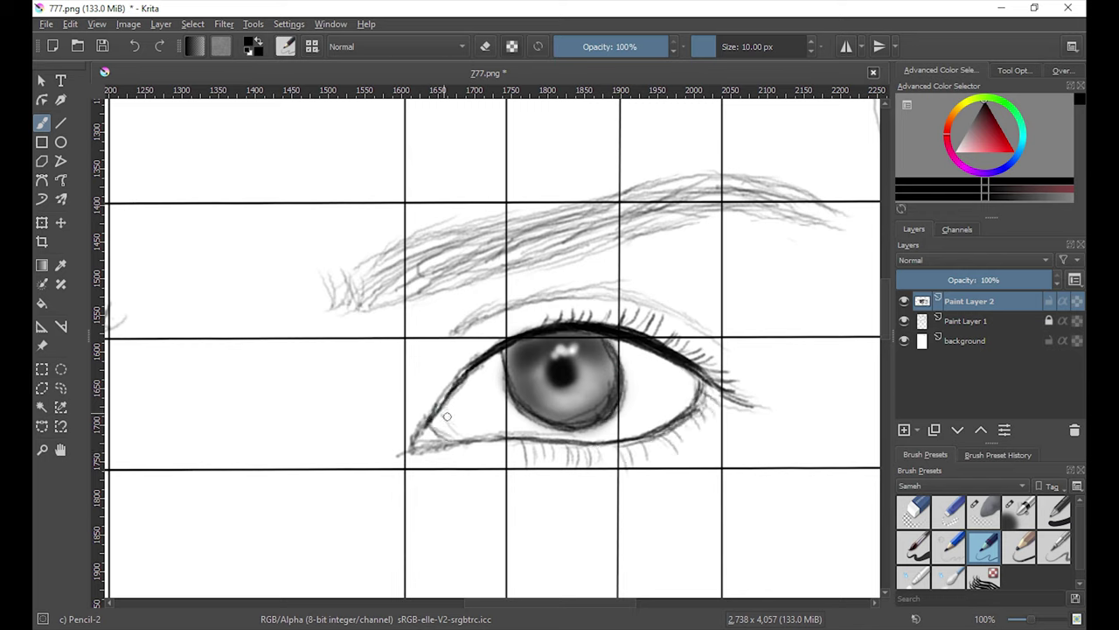
pyautogui.moveTo(455, 328)
pyautogui.mouseDown()
pyautogui.moveTo(717, 319)
pyautogui.moveTo(739, 350)
pyautogui.moveTo(704, 297)
pyautogui.moveTo(524, 315)
pyautogui.mouseUp()
pyautogui.click(1019, 510)
pyautogui.moveTo(612, 298)
pyautogui.mouseDown()
pyautogui.moveTo(429, 379)
pyautogui.moveTo(726, 349)
pyautogui.moveTo(455, 328)
pyautogui.moveTo(376, 413)
pyautogui.moveTo(625, 475)
pyautogui.moveTo(699, 411)
pyautogui.mouseUp()
# Step: Airbrush the left eye's iris, pupil and surrounding shading, then outline the iris edge
pyautogui.moveTo(665, 367)
pyautogui.mouseDown()
pyautogui.moveTo(429, 429)
pyautogui.moveTo(665, 411)
pyautogui.mouseUp()
pyautogui.press('-')
pyautogui.press('-')
pyautogui.press('-')
pyautogui.scroll(2, 241, 420)
pyautogui.moveTo(367, 411)
pyautogui.mouseDown()
pyautogui.moveTo(438, 446)
pyautogui.moveTo(400, 416)
pyautogui.moveTo(507, 376)
pyautogui.mouseUp()
pyautogui.moveTo(297, 411); pyautogui.dragTo(490, 420)
pyautogui.press('/')
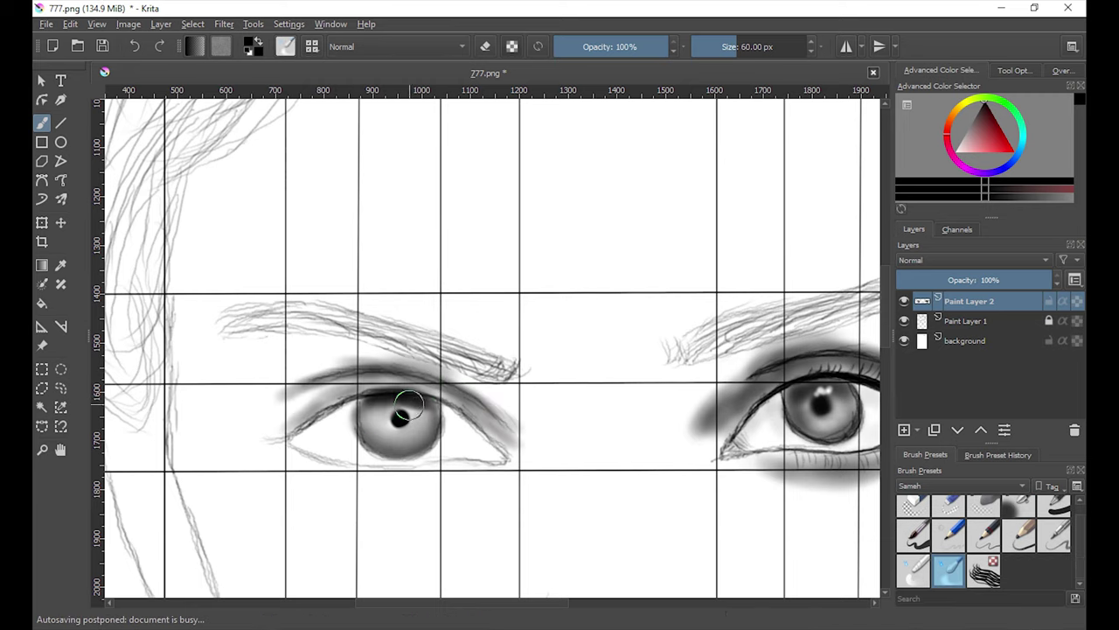
pyautogui.moveTo(427, 447)
pyautogui.mouseDown()
pyautogui.moveTo(358, 411)
pyautogui.moveTo(360, 422)
pyautogui.moveTo(411, 403)
pyautogui.mouseUp()
# Step: Erase iris highlights, draw the left upper eyelid line, and add short lower lashes
pyautogui.press('e')
pyautogui.press('e')
pyautogui.press('/')
pyautogui.moveTo(505, 441)
pyautogui.mouseDown()
pyautogui.moveTo(306, 411)
pyautogui.moveTo(258, 435)
pyautogui.moveTo(376, 466)
pyautogui.moveTo(475, 459)
pyautogui.mouseUp()
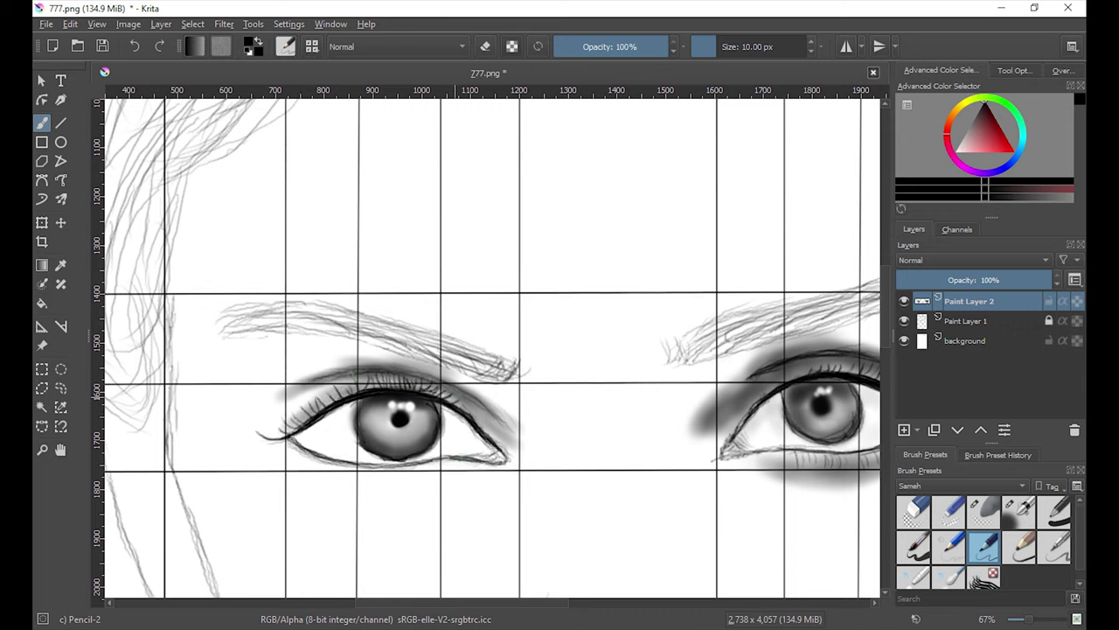
pyautogui.click(1019, 512)
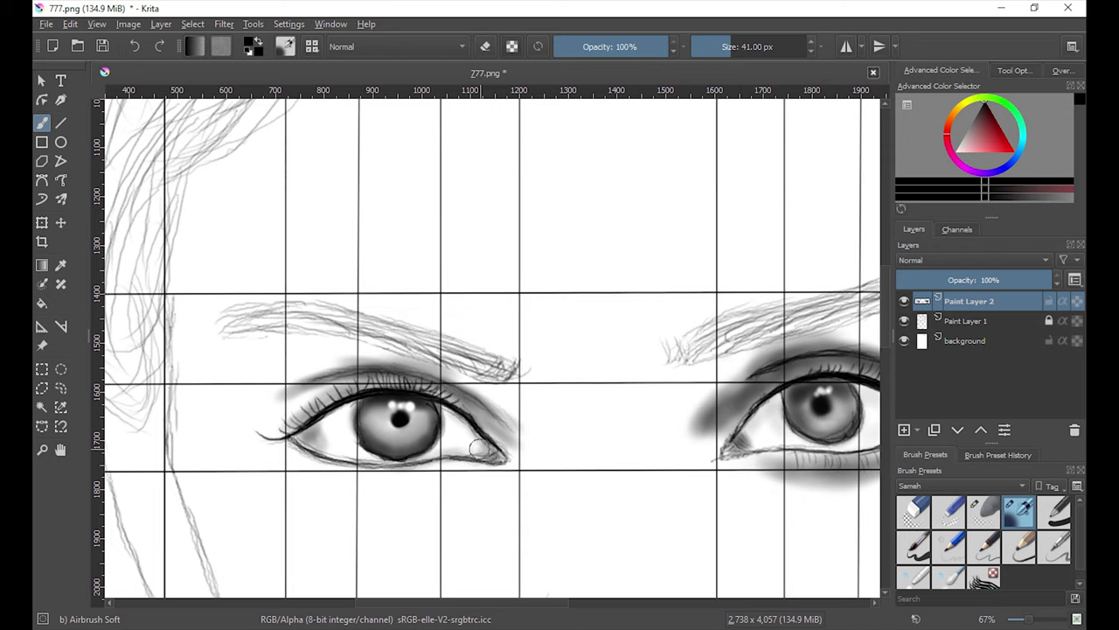
pyautogui.press('/')
pyautogui.moveTo(300, 453)
pyautogui.mouseDown()
pyautogui.moveTo(311, 476)
pyautogui.moveTo(383, 481)
pyautogui.mouseUp()
pyautogui.moveTo(416, 463); pyautogui.dragTo(448, 460)
# Step: Soft-shade beneath the lower lashes and add more lashes under the eyes
pyautogui.press('/')
pyautogui.moveTo(315, 476)
pyautogui.mouseDown()
pyautogui.moveTo(360, 489)
pyautogui.moveTo(306, 483)
pyautogui.mouseUp()
pyautogui.press('/')
pyautogui.hscroll(4, 489, 350)
pyautogui.moveTo(581, 476); pyautogui.dragTo(654, 490)
# Step: Darken both eyebrows with airbrush strokes
pyautogui.press('/')
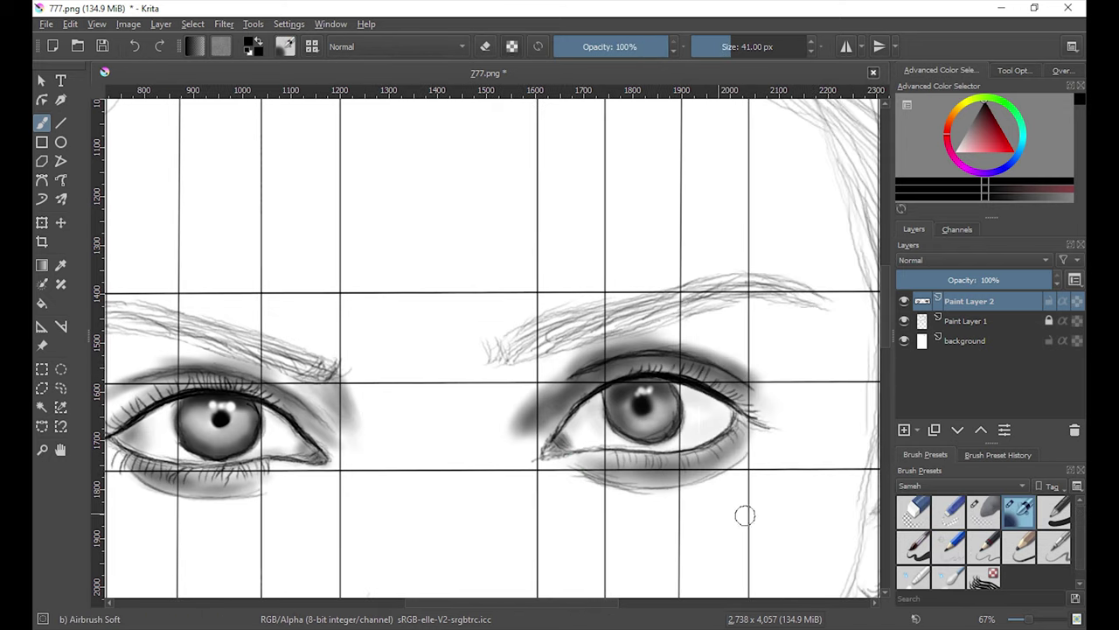
pyautogui.moveTo(153, 314); pyautogui.dragTo(337, 367)
pyautogui.hscroll(-3, 489, 350)
pyautogui.moveTo(174, 341); pyautogui.dragTo(380, 306)
pyautogui.hscroll(3, 490, 350)
pyautogui.moveTo(499, 349); pyautogui.dragTo(778, 289)
# Step: Airbrush broad grey shading beside the right eye, along the nose bridge, brows and left face side
pyautogui.press('-')
pyautogui.press('-')
pyautogui.press('-')
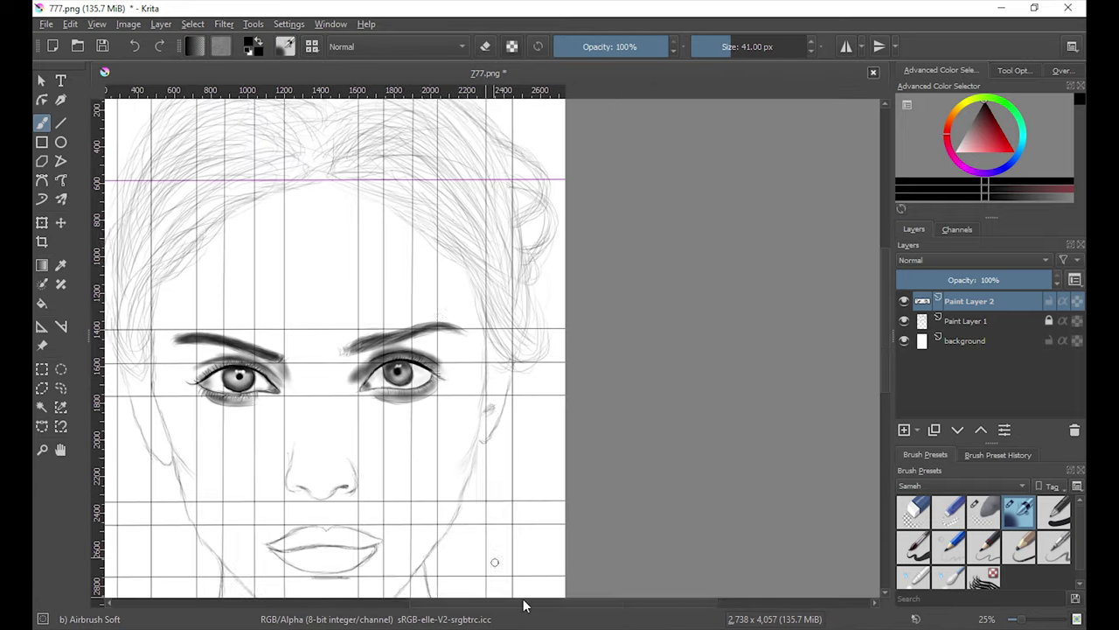
pyautogui.moveTo(520, 342)
pyautogui.mouseDown()
pyautogui.moveTo(477, 363)
pyautogui.moveTo(415, 438)
pyautogui.mouseUp()
pyautogui.press(']')
pyautogui.press(']')
pyautogui.press(']')
pyautogui.moveTo(403, 393); pyautogui.dragTo(407, 442)
pyautogui.moveTo(511, 402); pyautogui.dragTo(546, 411)
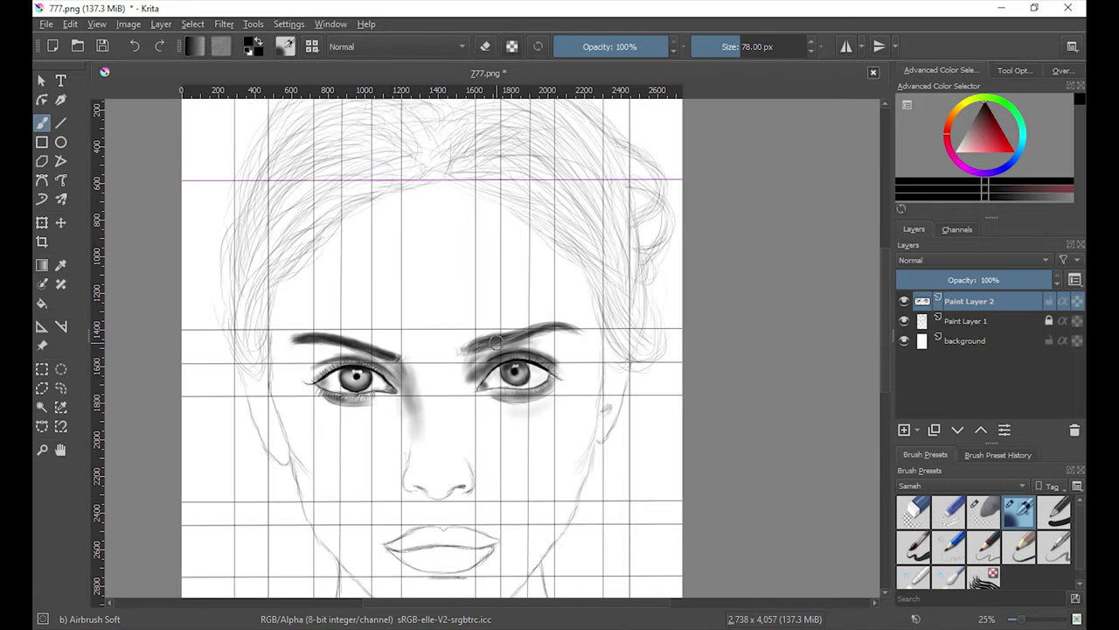
pyautogui.moveTo(495, 341); pyautogui.dragTo(568, 330)
pyautogui.moveTo(285, 388); pyautogui.dragTo(288, 451)
# Step: Deepen the airbrush shading along the left cheek, lower right jaw, right cheek and under the eyes
pyautogui.press('/')
pyautogui.press('+')
pyautogui.press('+')
pyautogui.press('+')
pyautogui.press('-')
pyautogui.press('-')
pyautogui.press('-')
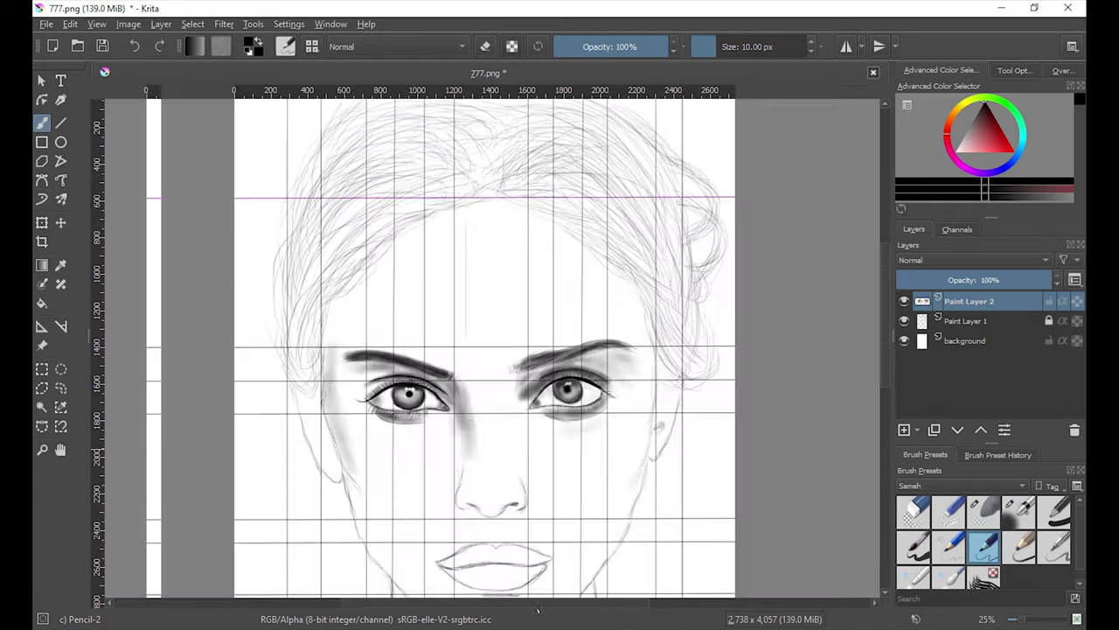
pyautogui.press('/')
pyautogui.moveTo(336, 297); pyautogui.dragTo(349, 512)
pyautogui.moveTo(643, 459); pyautogui.dragTo(577, 586)
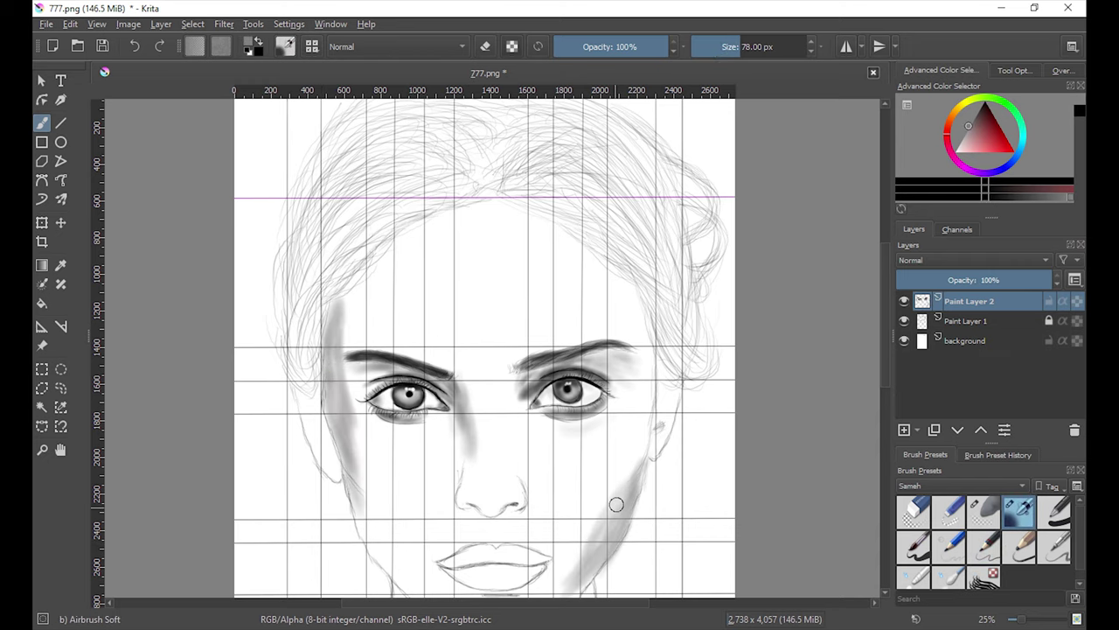
pyautogui.moveTo(617, 504); pyautogui.dragTo(582, 569)
pyautogui.moveTo(617, 385); pyautogui.dragTo(559, 425)
pyautogui.moveTo(639, 363); pyautogui.dragTo(630, 463)
# Step: With a lighter grey, shade the cheeks, nose sides, temple and jaw, evening out the tone
pyautogui.click(957, 125)
pyautogui.click(990, 197)
pyautogui.moveTo(623, 280)
pyautogui.mouseDown()
pyautogui.moveTo(627, 442)
pyautogui.moveTo(606, 329)
pyautogui.mouseUp()
pyautogui.moveTo(586, 430); pyautogui.dragTo(580, 450)
pyautogui.moveTo(547, 411); pyautogui.dragTo(533, 446)
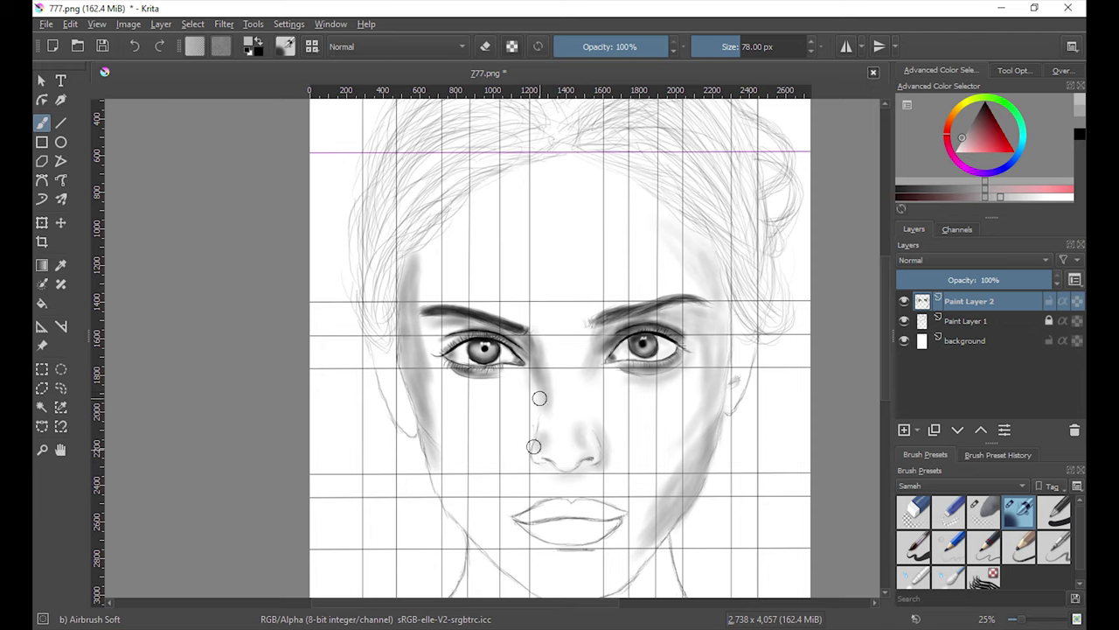
pyautogui.moveTo(717, 350); pyautogui.dragTo(688, 452)
pyautogui.moveTo(520, 376)
pyautogui.mouseDown()
pyautogui.moveTo(437, 368)
pyautogui.moveTo(442, 489)
pyautogui.mouseUp()
pyautogui.moveTo(656, 477); pyautogui.dragTo(638, 534)
pyautogui.moveTo(638, 533); pyautogui.dragTo(616, 503)
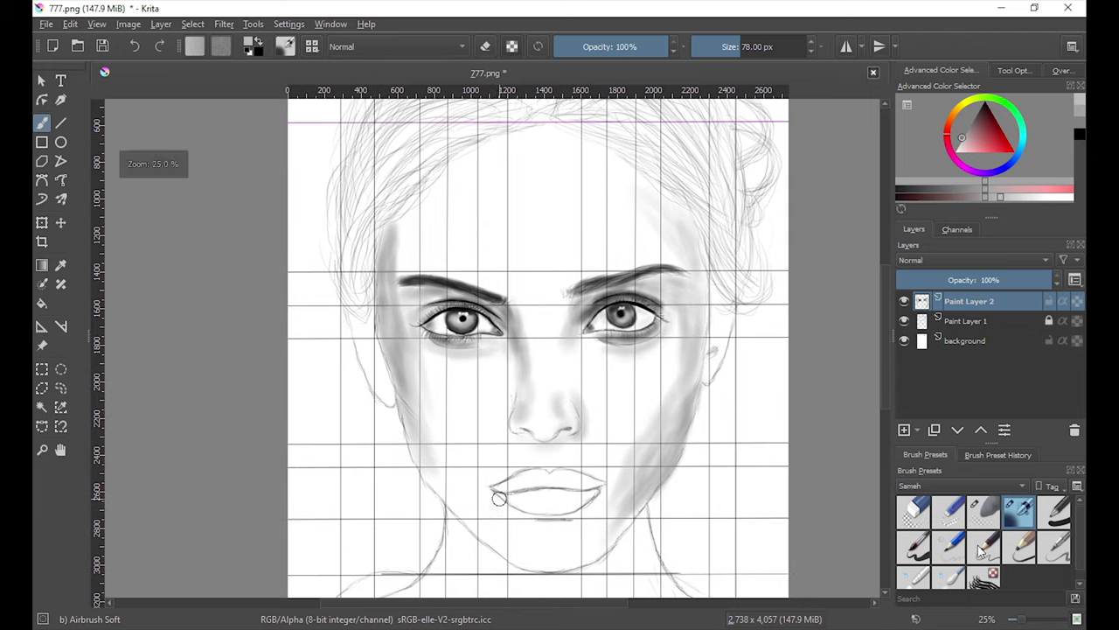
pyautogui.moveTo(437, 402); pyautogui.dragTo(405, 400)
pyautogui.moveTo(665, 420); pyautogui.dragTo(647, 459)
pyautogui.moveTo(630, 521); pyautogui.dragTo(525, 560)
# Step: Sample lighter greys and darken the chin, jaw and mouth area, then shade the forehead and nose side
pyautogui.keyDown('ctrl'); pyautogui.click(551, 523); pyautogui.keyUp('ctrl')
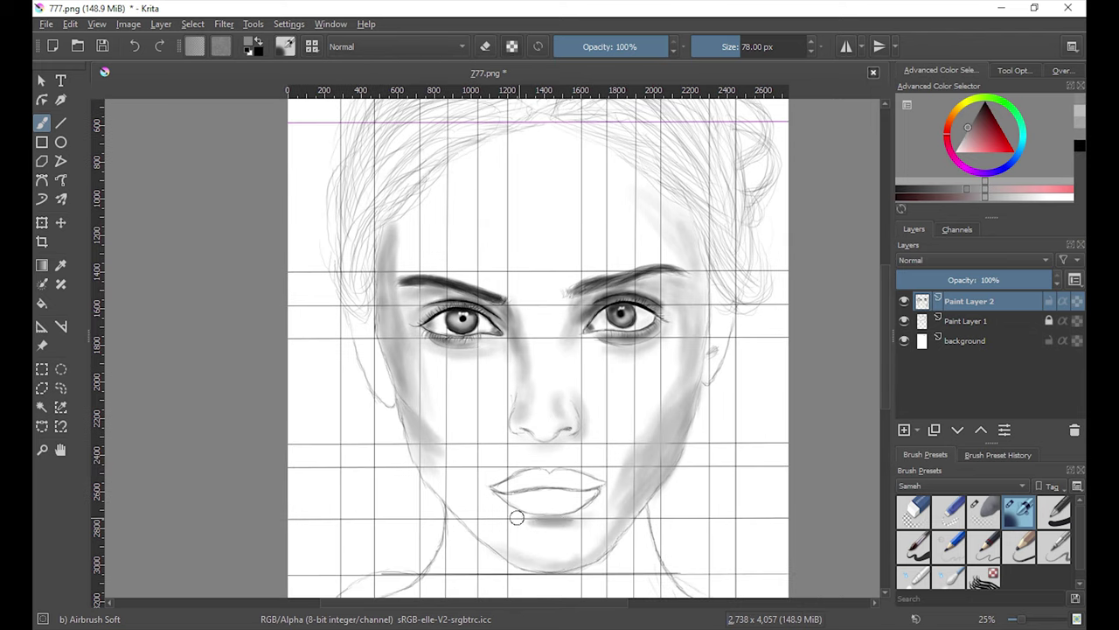
pyautogui.moveTo(603, 490); pyautogui.dragTo(568, 551)
pyautogui.moveTo(662, 442)
pyautogui.mouseDown()
pyautogui.moveTo(695, 389)
pyautogui.moveTo(695, 411)
pyautogui.moveTo(652, 472)
pyautogui.mouseUp()
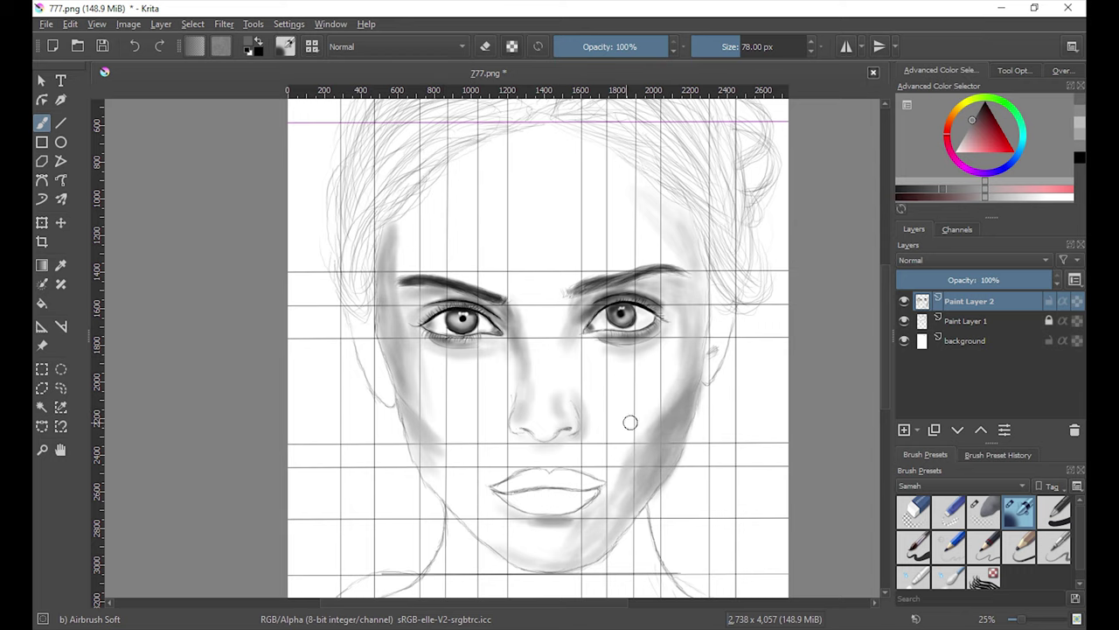
pyautogui.moveTo(411, 402)
pyautogui.mouseDown()
pyautogui.moveTo(519, 522)
pyautogui.moveTo(419, 420)
pyautogui.mouseUp()
pyautogui.keyDown('ctrl'); pyautogui.click(656, 368); pyautogui.keyUp('ctrl')
pyautogui.moveTo(661, 350); pyautogui.dragTo(630, 438)
pyautogui.moveTo(670, 237)
pyautogui.mouseDown()
pyautogui.moveTo(405, 242)
pyautogui.moveTo(530, 457)
pyautogui.moveTo(450, 373)
pyautogui.mouseUp()
# Step: Smooth the forehead and left jaw shading with the Blender Blur brush
pyautogui.keyDown('ctrl'); pyautogui.click(529, 398); pyautogui.keyUp('ctrl')
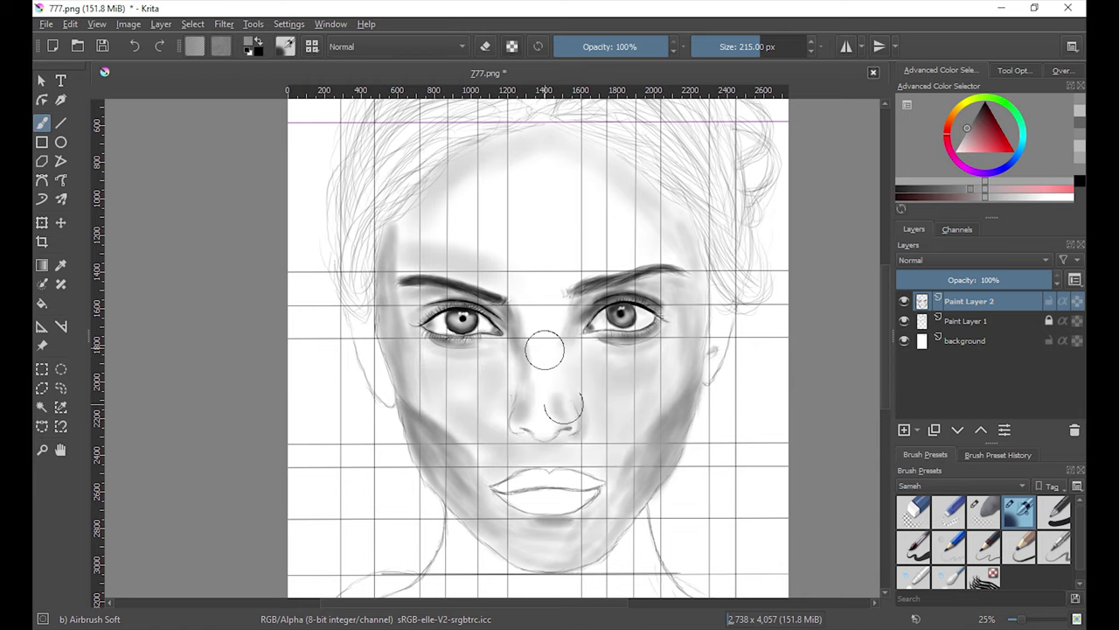
pyautogui.press('/')
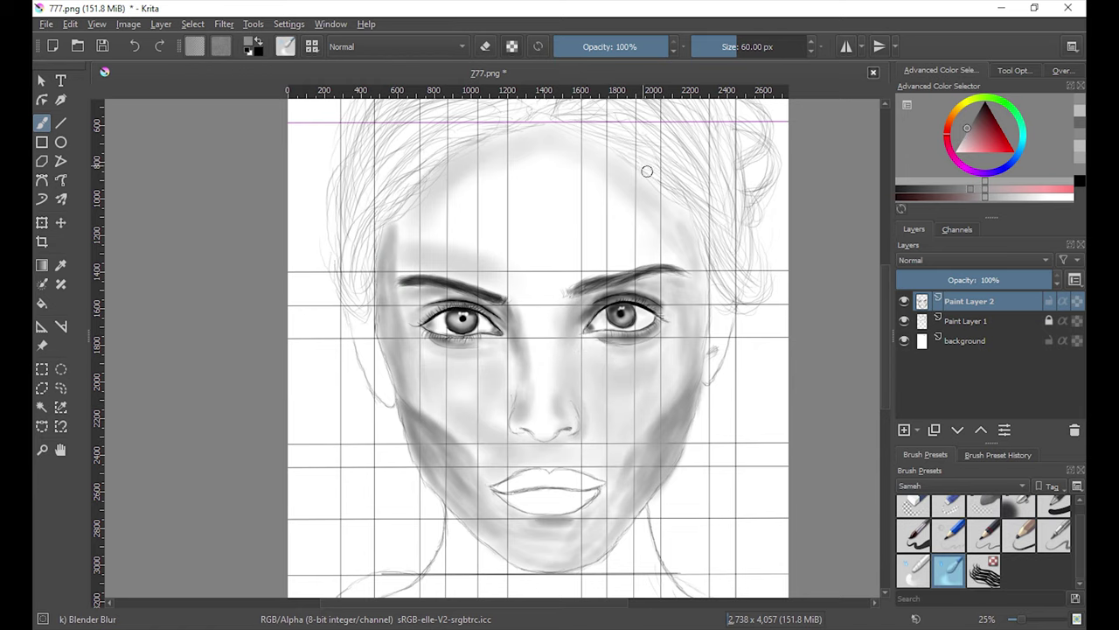
pyautogui.moveTo(647, 171)
pyautogui.mouseDown()
pyautogui.moveTo(670, 230)
pyautogui.moveTo(540, 274)
pyautogui.mouseUp()
pyautogui.press('e')
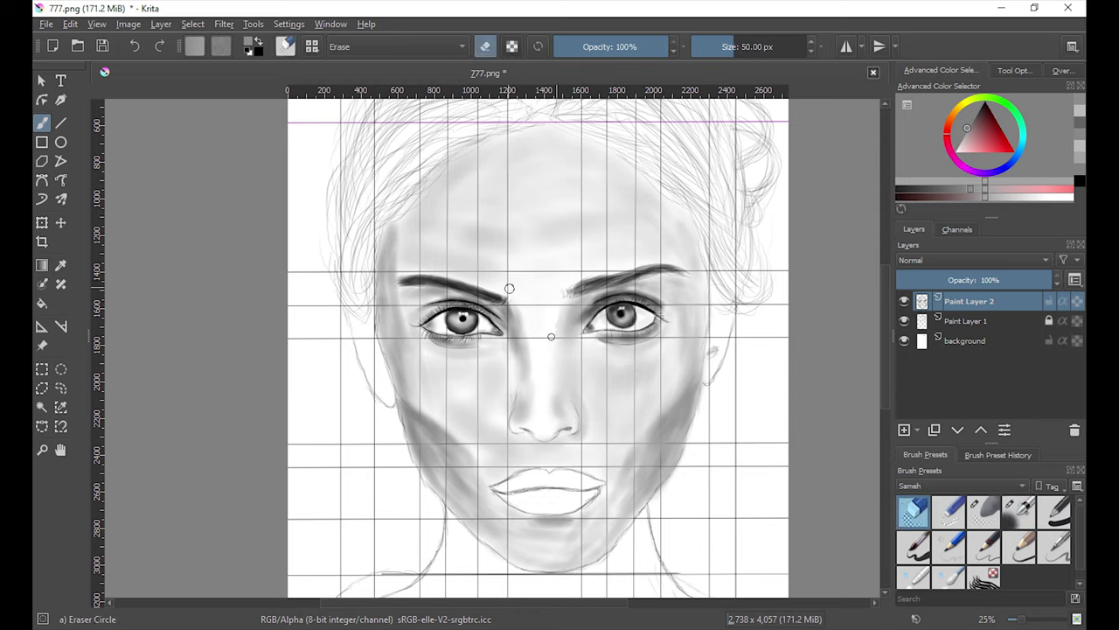
pyautogui.press('/')
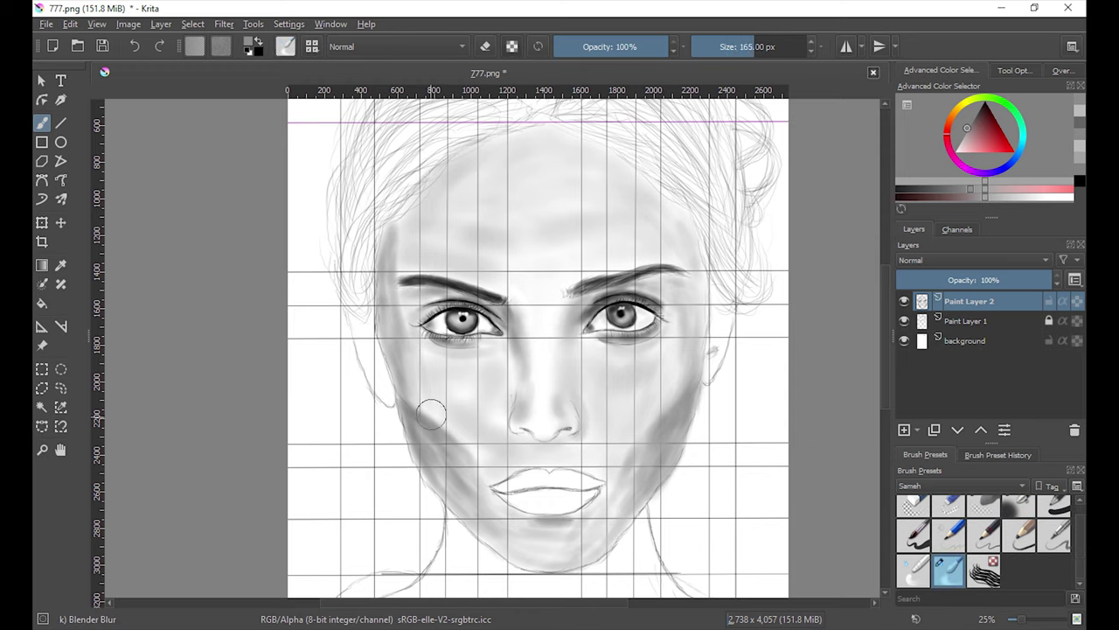
pyautogui.moveTo(429, 411); pyautogui.dragTo(477, 437)
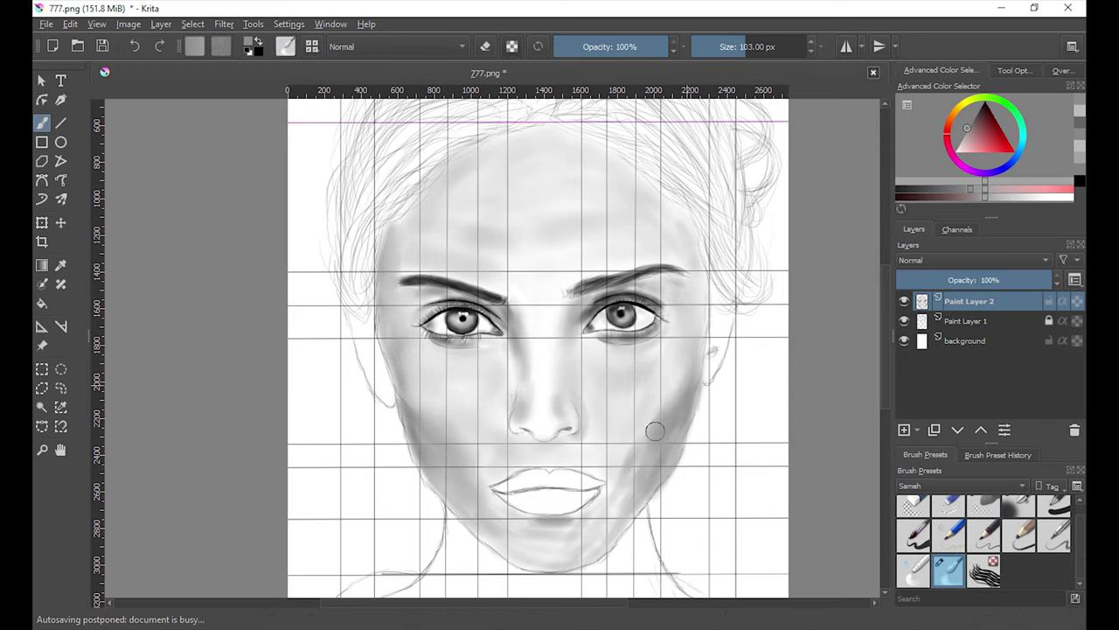
pyautogui.press('-')
pyautogui.press('+')
# Step: Zoom in on the mouth and fill the upper and lower lips with red
pyautogui.click(1019, 512)
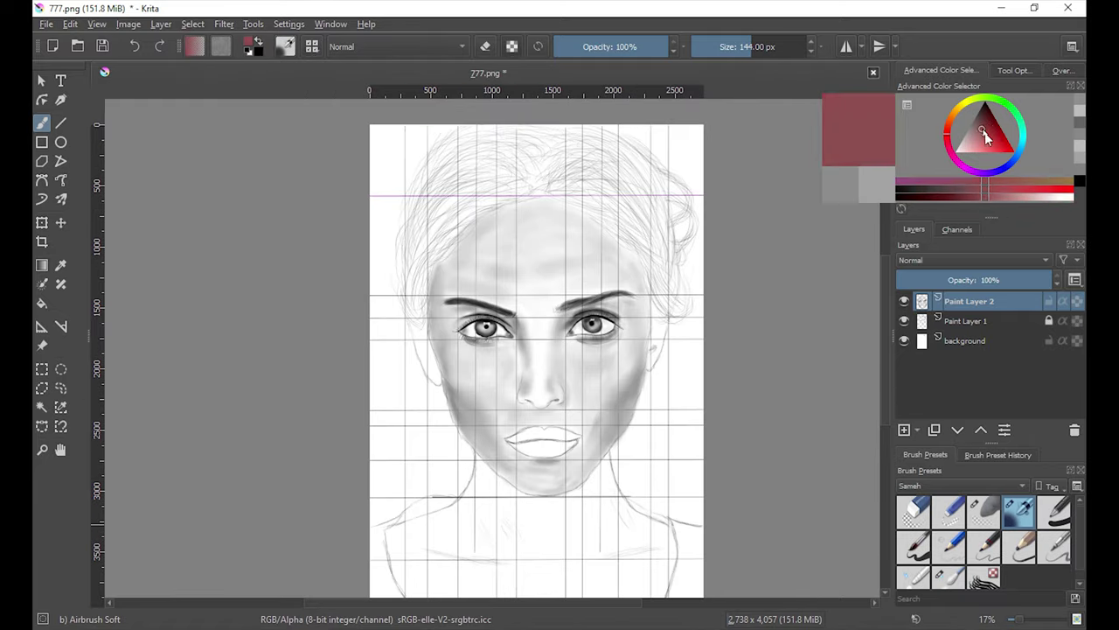
pyautogui.press('1')
pyautogui.moveTo(567, 393); pyautogui.dragTo(591, 423)
pyautogui.moveTo(309, 457)
pyautogui.mouseDown()
pyautogui.moveTo(673, 433)
pyautogui.moveTo(669, 412)
pyautogui.mouseUp()
pyautogui.moveTo(367, 420); pyautogui.dragTo(560, 432)
pyautogui.moveTo(306, 472); pyautogui.dragTo(494, 555)
pyautogui.moveTo(712, 472)
pyautogui.mouseDown()
pyautogui.moveTo(568, 555)
pyautogui.moveTo(368, 507)
pyautogui.moveTo(630, 524)
pyautogui.moveTo(437, 468)
pyautogui.moveTo(286, 453)
pyautogui.mouseUp()
# Step: Draw a black parting line between the lips and darken the lower lip outline with the pencil
pyautogui.click(984, 545)
pyautogui.press('d')
pyautogui.moveTo(529, 396); pyautogui.dragTo(566, 381)
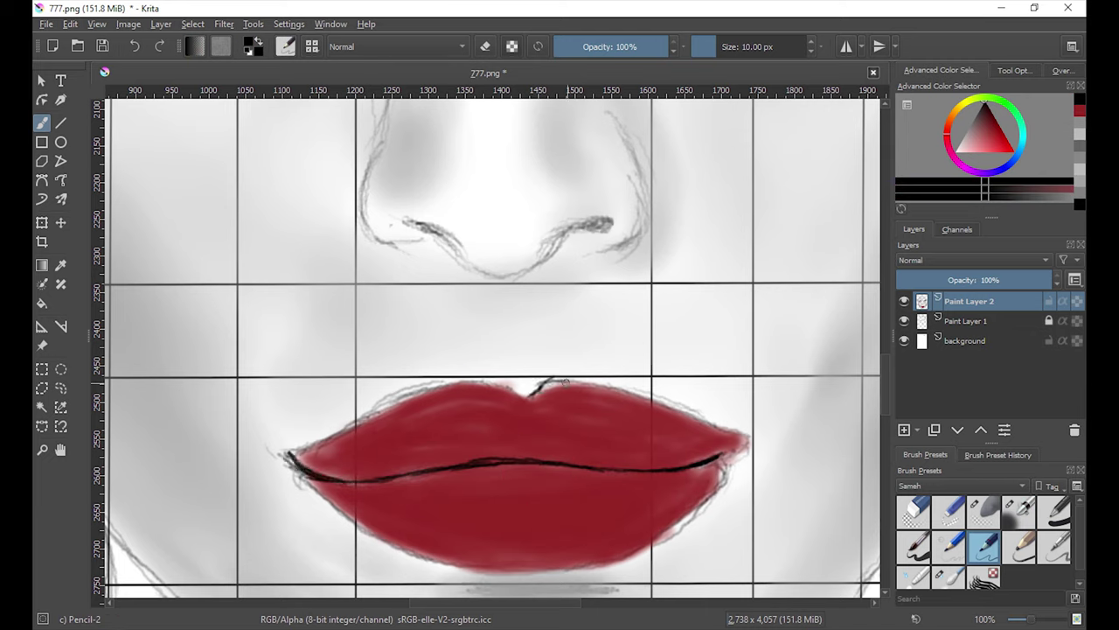
pyautogui.moveTo(461, 566); pyautogui.dragTo(359, 523)
# Step: Erase glossy highlight streaks across the lower lip with the soft eraser
pyautogui.click(983, 511)
pyautogui.moveTo(579, 481); pyautogui.dragTo(574, 523)
pyautogui.moveTo(595, 481); pyautogui.dragTo(591, 509)
pyautogui.moveTo(614, 478); pyautogui.dragTo(610, 516)
pyautogui.moveTo(636, 479)
pyautogui.mouseDown()
pyautogui.moveTo(656, 505)
pyautogui.moveTo(671, 496)
pyautogui.mouseUp()
pyautogui.moveTo(684, 475)
pyautogui.mouseDown()
pyautogui.moveTo(687, 497)
pyautogui.moveTo(413, 469)
pyautogui.mouseUp()
# Step: Lighten the dark blob at the right nostril, then blur the centre lip line and highlights
pyautogui.press('/')
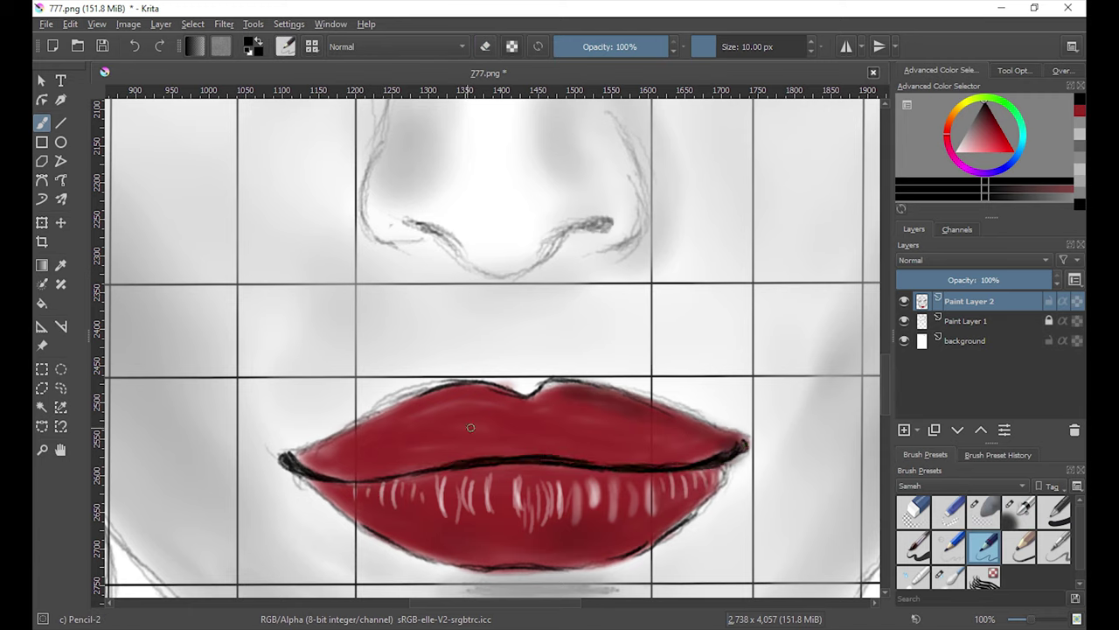
pyautogui.press('/')
pyautogui.moveTo(602, 220); pyautogui.dragTo(584, 210)
pyautogui.press('/')
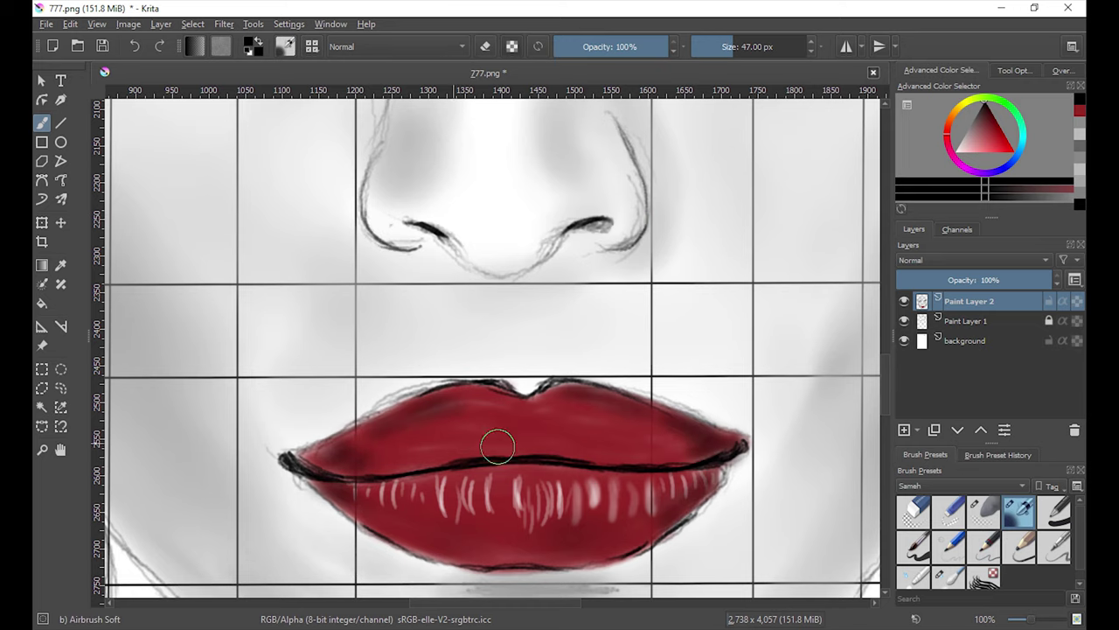
pyautogui.press('/')
pyautogui.moveTo(449, 462); pyautogui.dragTo(513, 454)
# Step: Airbrush darker shading along the forehead edge and blend the tone under the lower eyelid
pyautogui.press('2')
pyautogui.scroll(3, 437, 399)
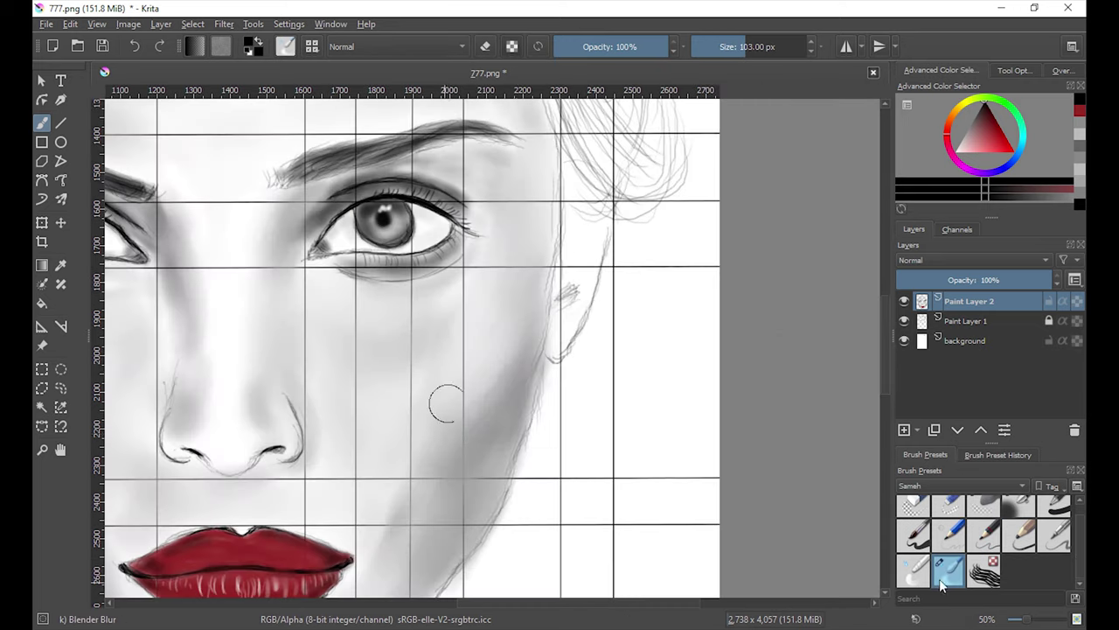
pyautogui.click(1019, 512)
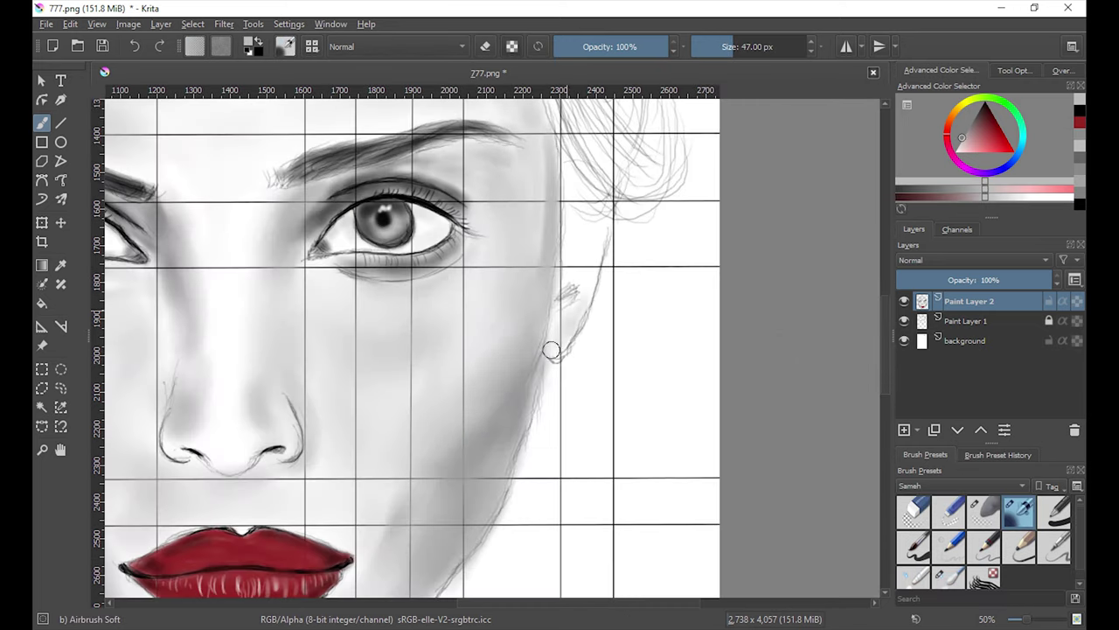
pyautogui.scroll(3, 490, 175)
pyautogui.moveTo(450, 192); pyautogui.dragTo(420, 280)
pyautogui.press('/')
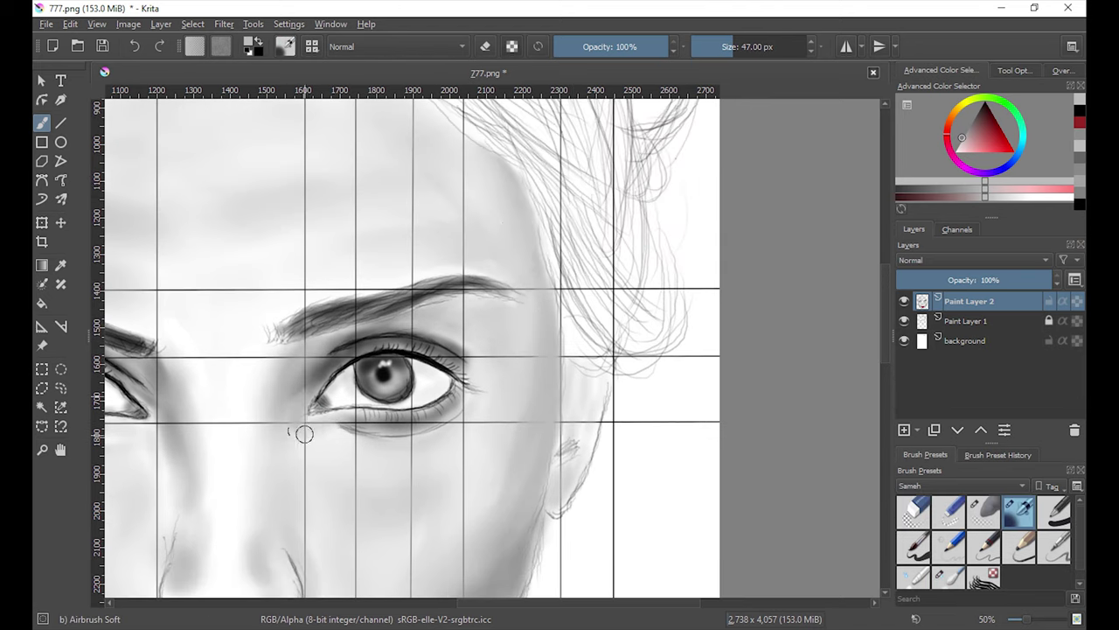
pyautogui.moveTo(300, 414); pyautogui.dragTo(451, 428)
# Step: Shade underneath the nostrils and along both sides of the nose
pyautogui.hscroll(-3, 392, 283)
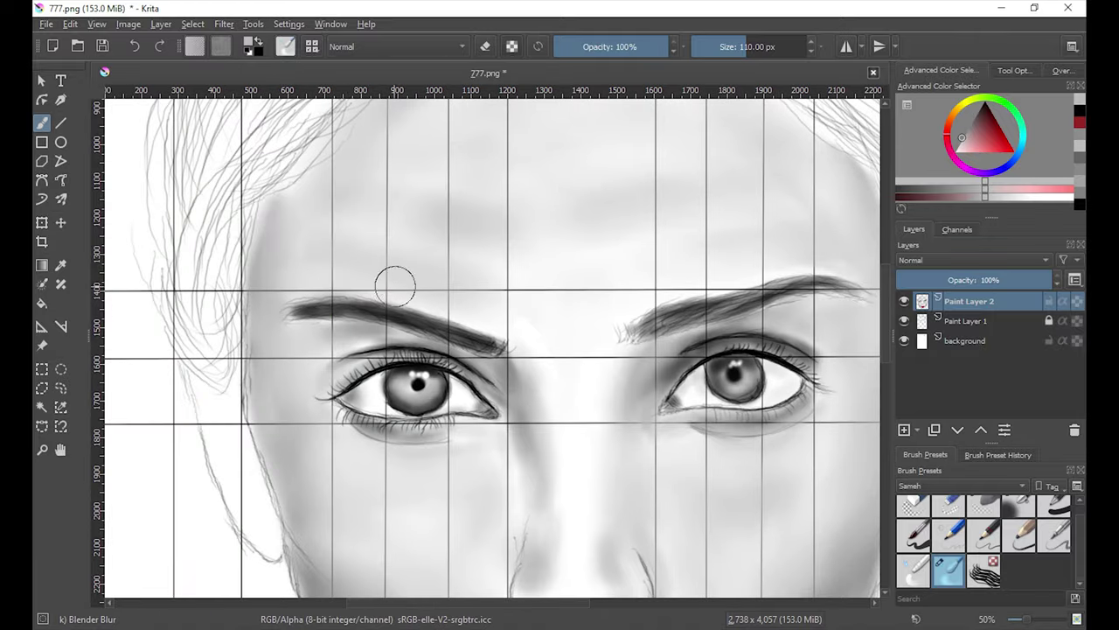
pyautogui.moveTo(392, 282); pyautogui.dragTo(729, 242)
pyautogui.press('-')
pyautogui.press('-')
pyautogui.press('-')
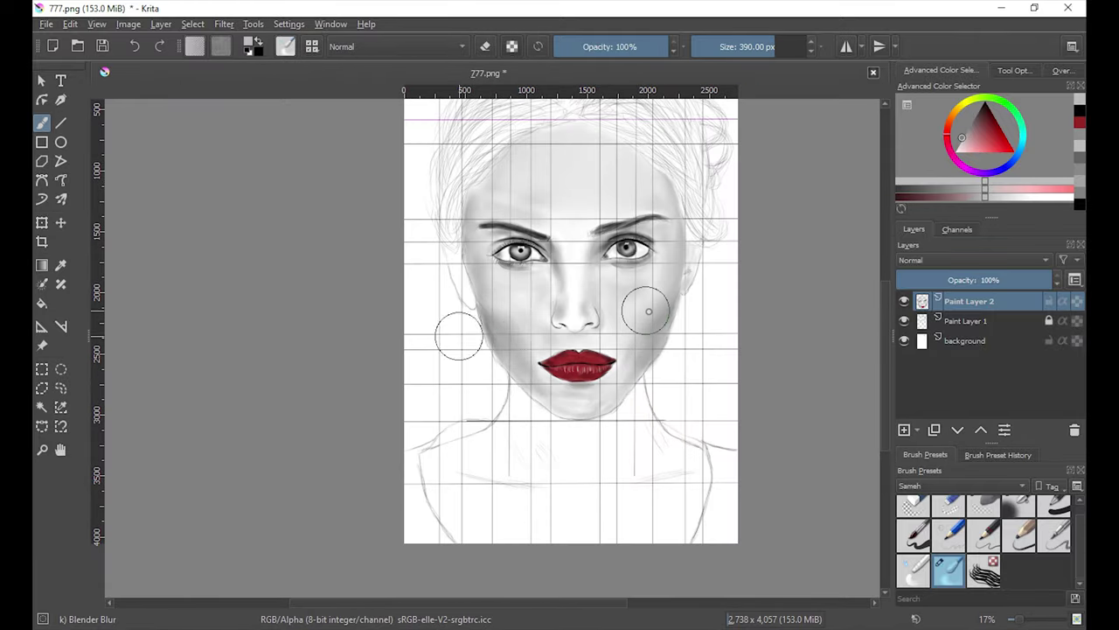
pyautogui.press('/')
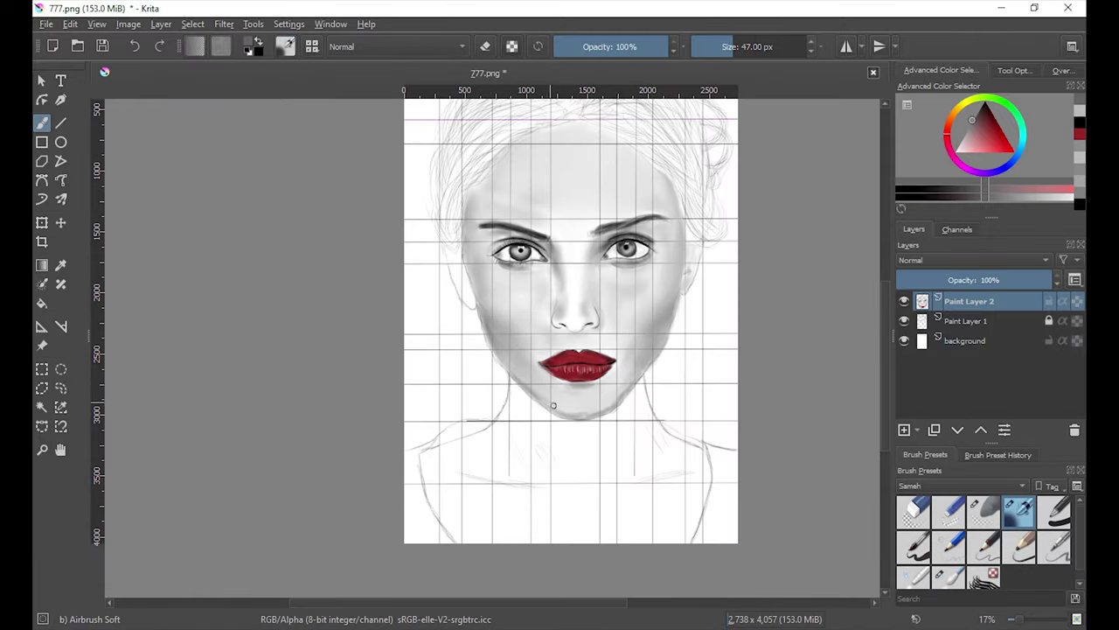
pyautogui.press('/')
pyautogui.press('+')
pyautogui.press('+')
pyautogui.press('+')
pyautogui.press('/')
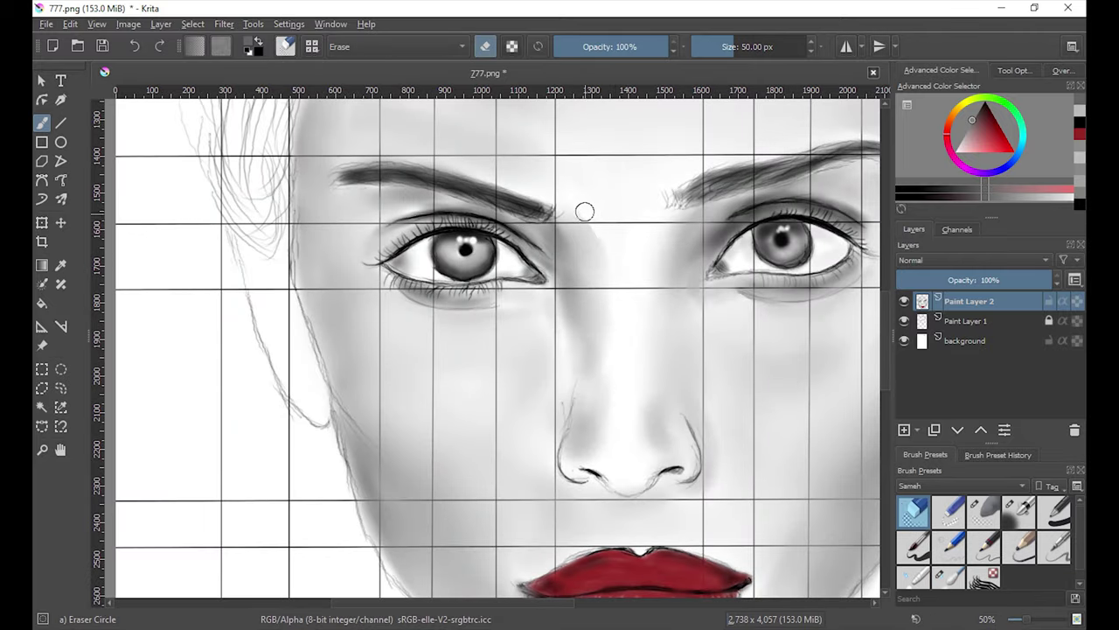
pyautogui.press('/')
# Step: Alternate airbrush and blender while zooming, then blend a soft stroke below the lips
pyautogui.press('/')
pyautogui.moveTo(574, 482); pyautogui.dragTo(665, 479)
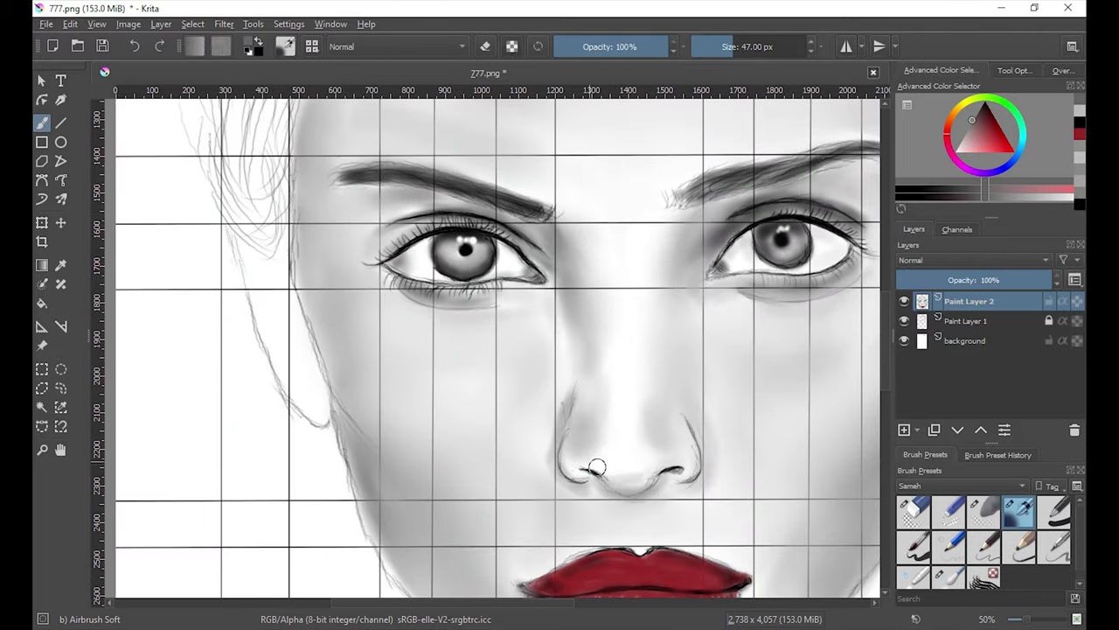
pyautogui.moveTo(691, 429); pyautogui.dragTo(700, 481)
pyautogui.moveTo(560, 402); pyautogui.dragTo(577, 490)
pyautogui.press('/')
pyautogui.press('-')
pyautogui.press('-')
pyautogui.press('-')
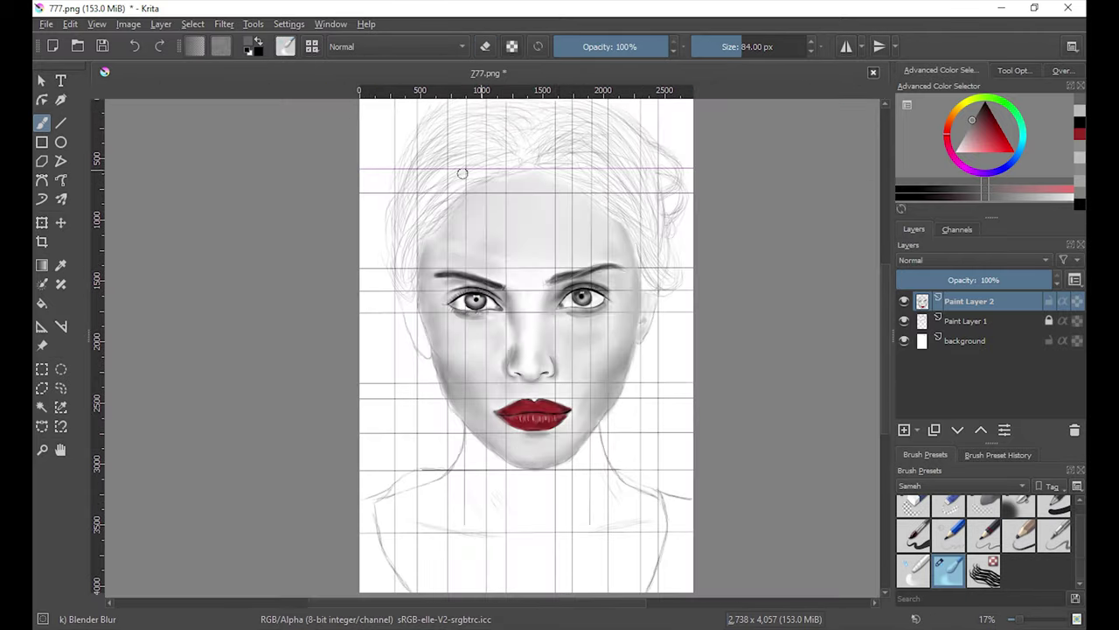
pyautogui.press('/')
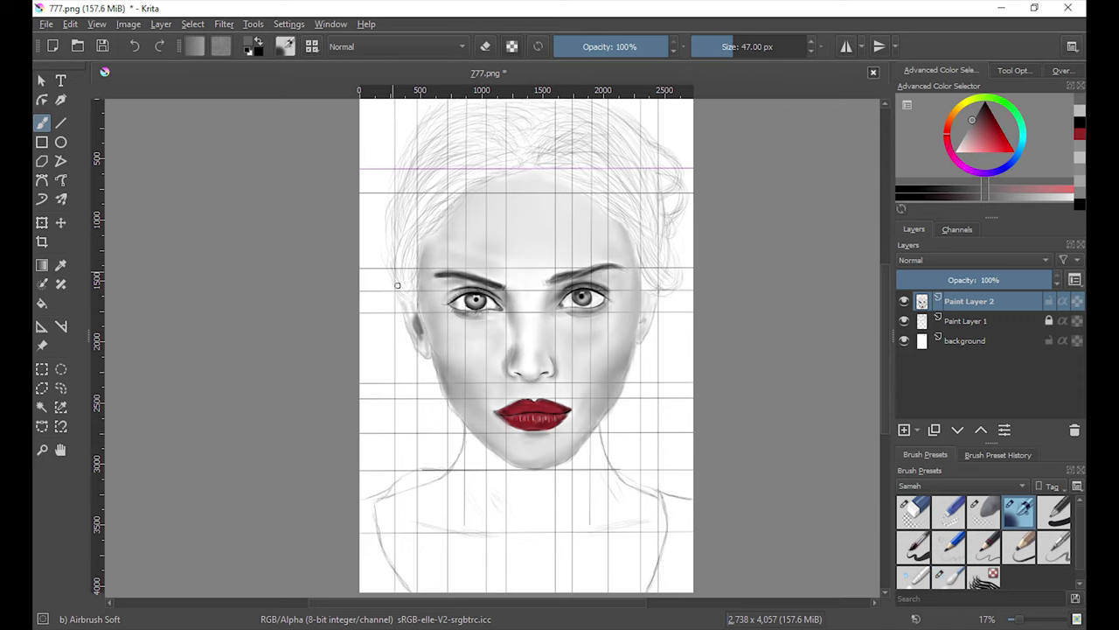
pyautogui.press('+')
pyautogui.press('+')
pyautogui.press('+')
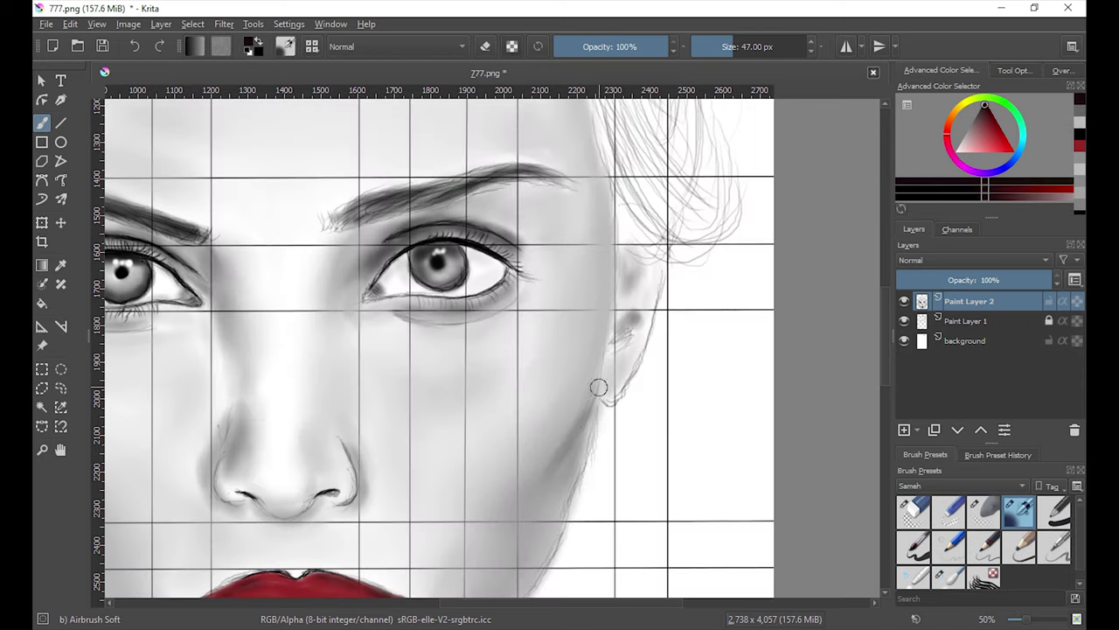
pyautogui.press('/')
pyautogui.press('/')
pyautogui.scroll(-5, 662, 379)
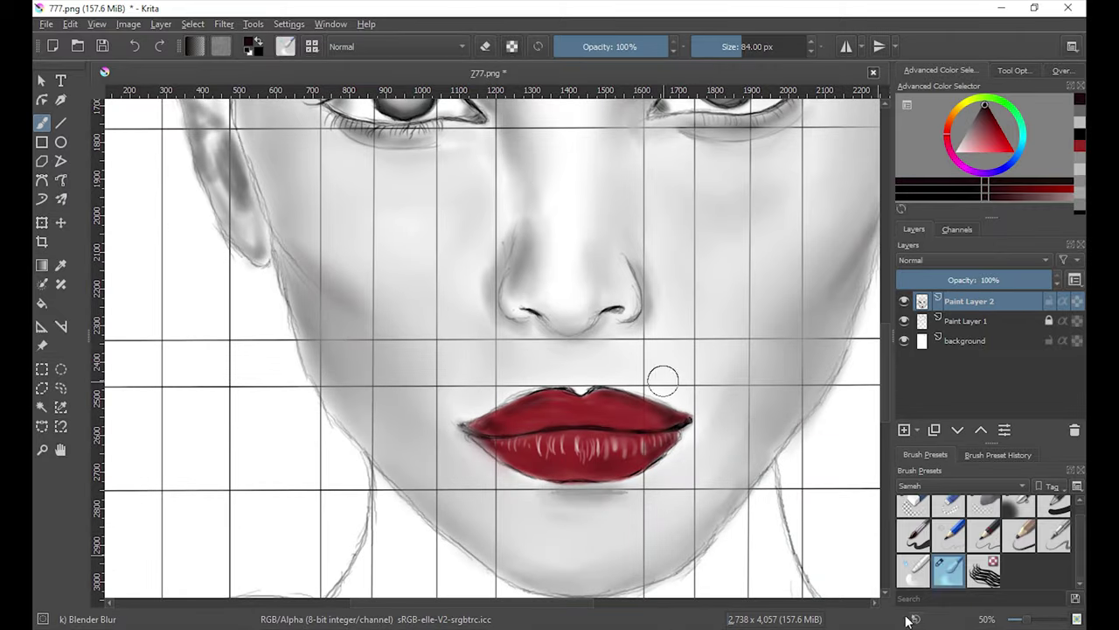
pyautogui.press(']')
pyautogui.press(']')
pyautogui.press('/')
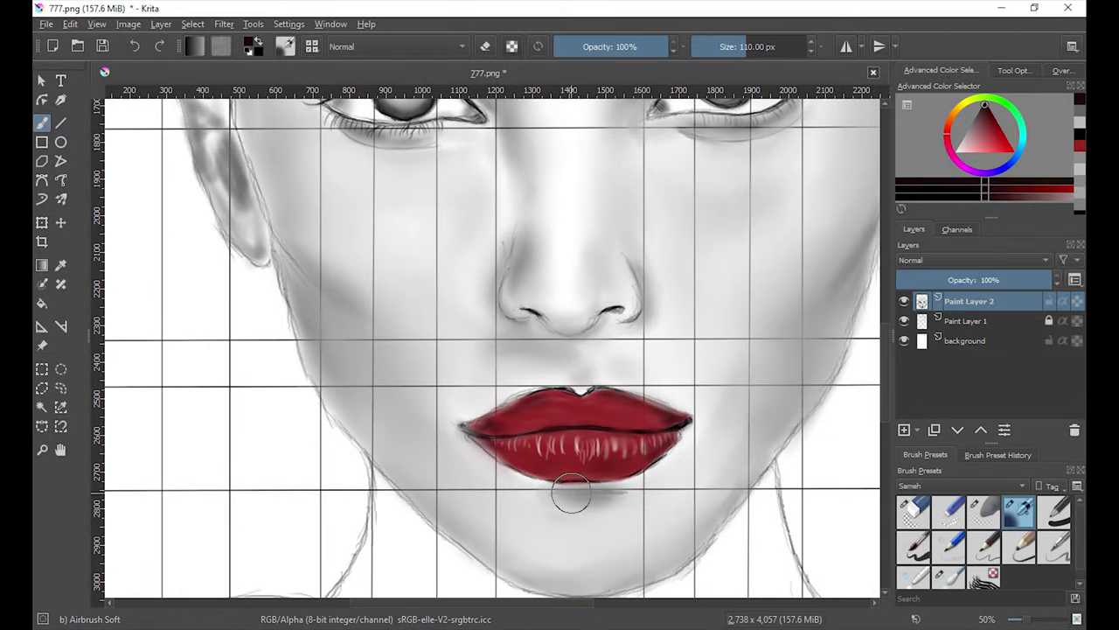
pyautogui.moveTo(580, 475); pyautogui.dragTo(512, 477)
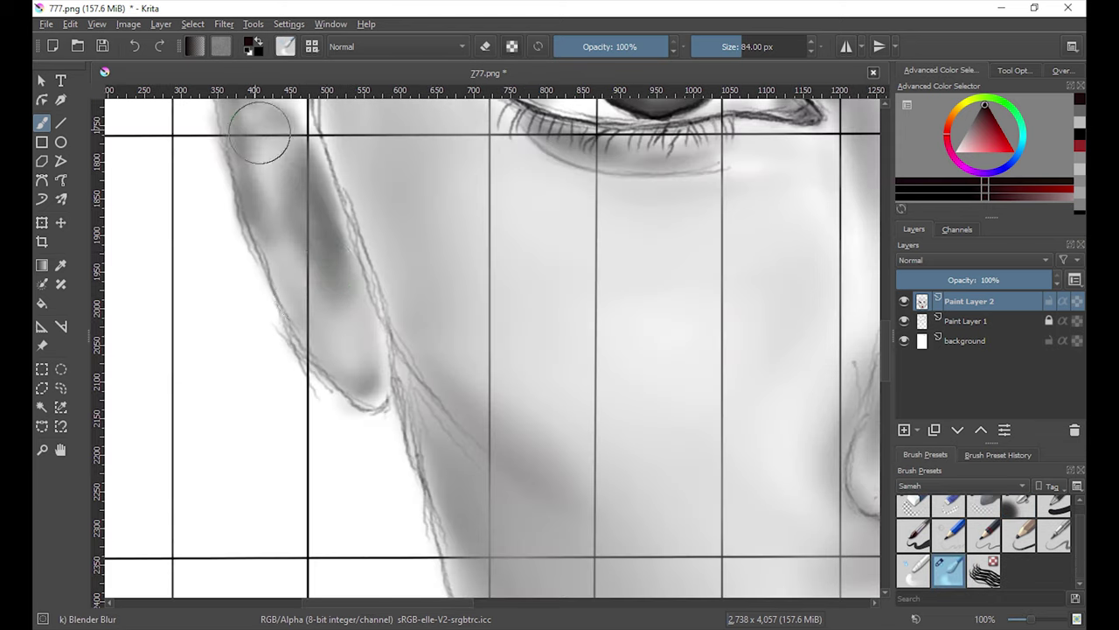
# Step: Zoom between face and details, toggling brushes and Paint Layers 1 and 2, ending on the soft airbrush
pyautogui.press('-')
pyautogui.press('/')
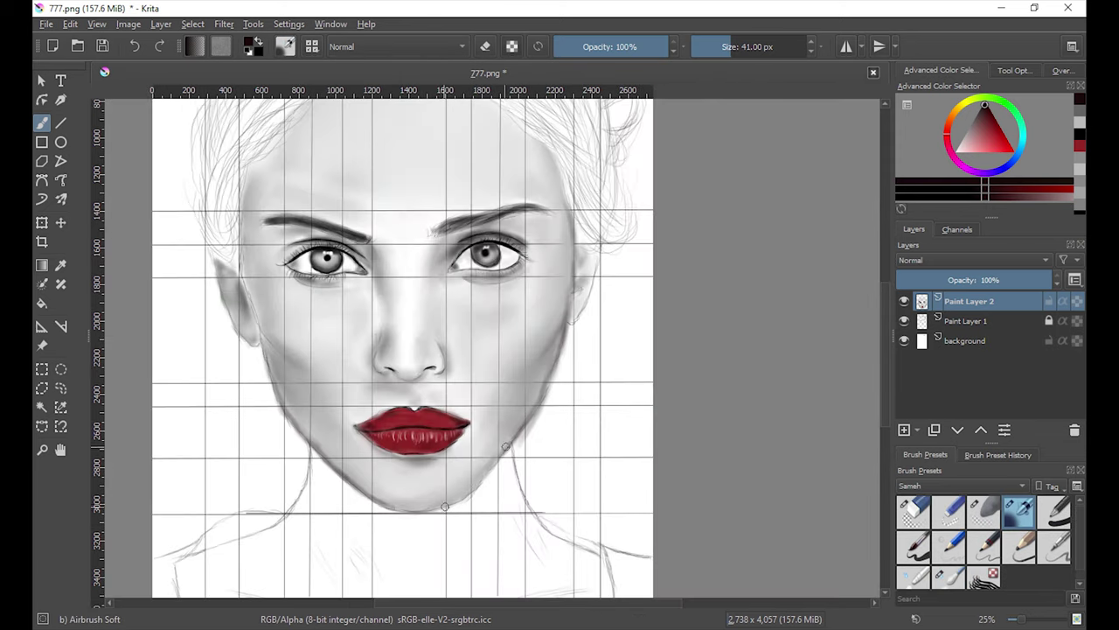
pyautogui.press('+')
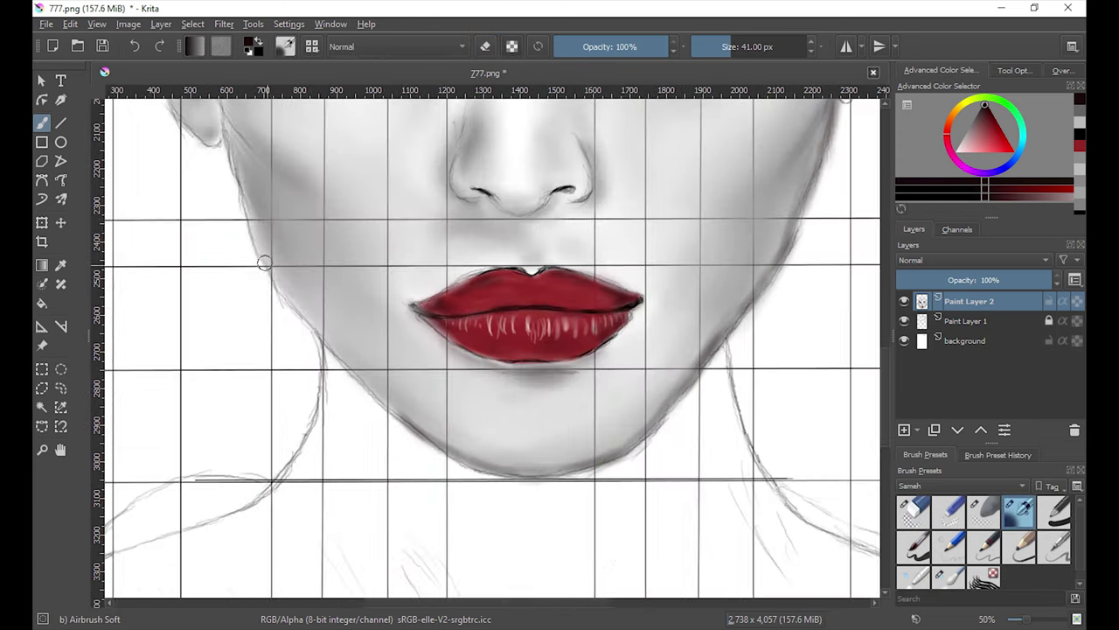
pyautogui.press('-')
pyautogui.press('-')
pyautogui.press('/')
pyautogui.press('+')
pyautogui.press('+')
pyautogui.press('+')
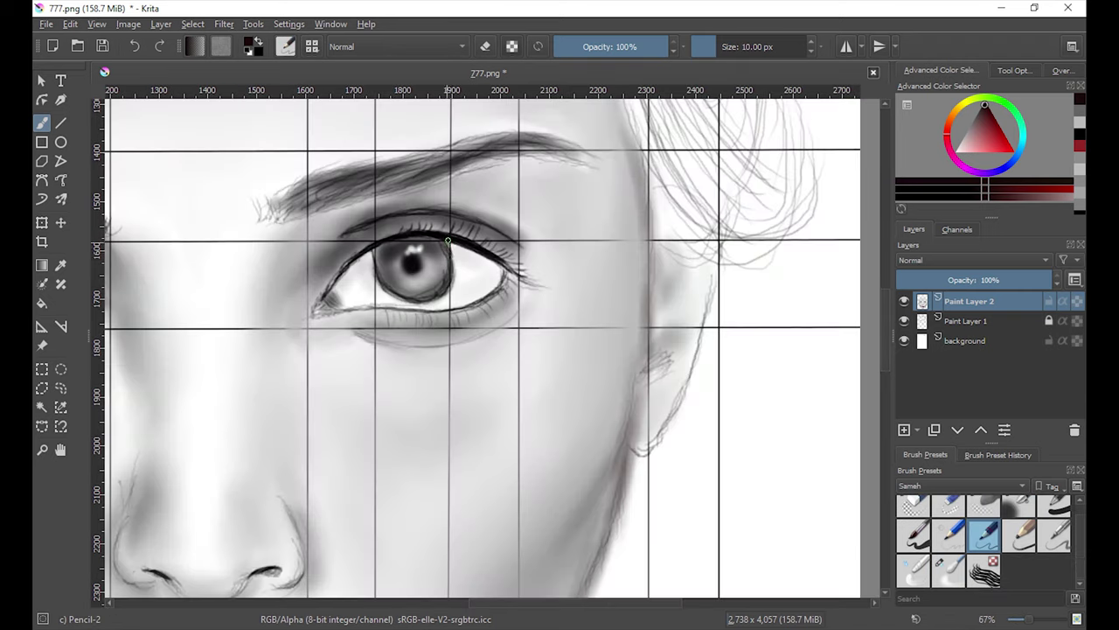
pyautogui.press('-')
pyautogui.press('-')
pyautogui.press('+')
pyautogui.press('+')
pyautogui.press('+')
pyautogui.press('pagedown')
pyautogui.press('/')
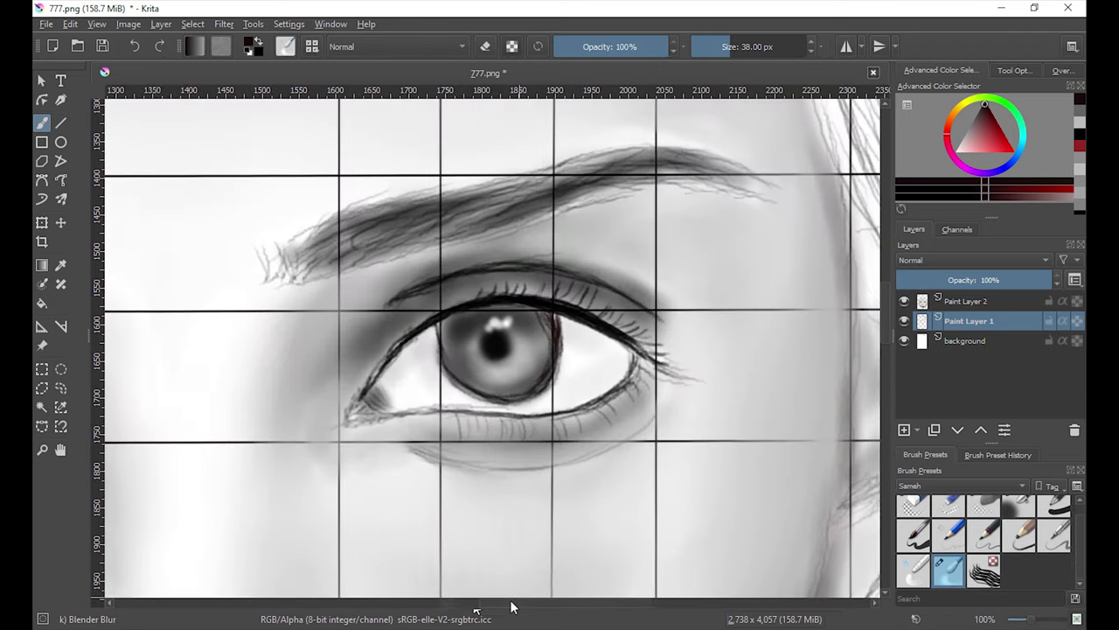
pyautogui.press('pageup')
pyautogui.press('/')
pyautogui.press('-')
pyautogui.press('-')
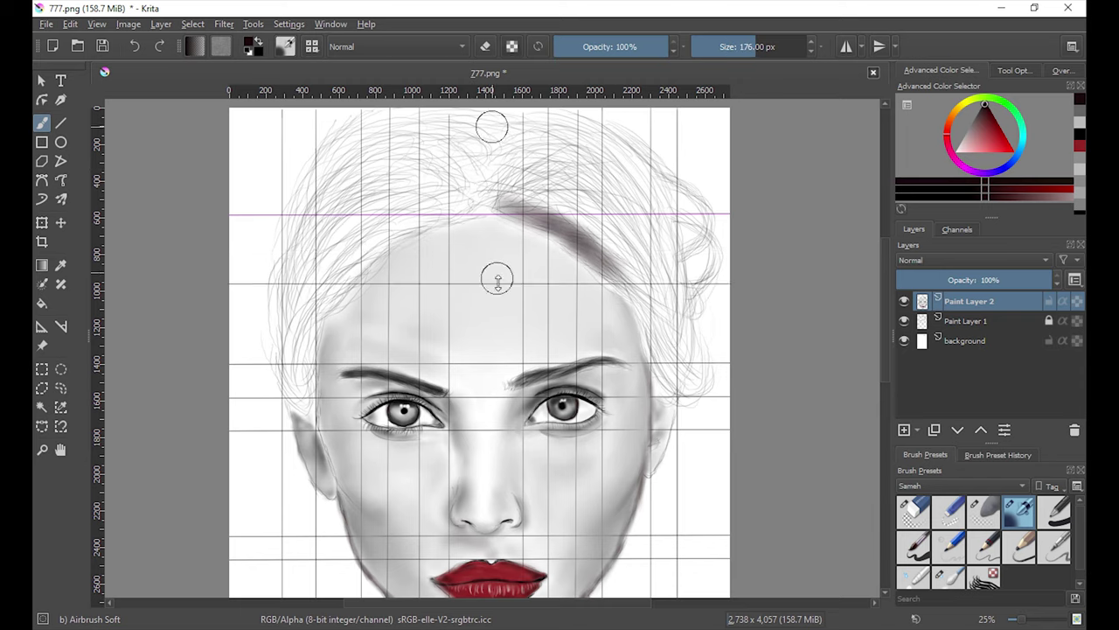
# Step: Paint a dark hair mass over the head and down its sides
pyautogui.moveTo(497, 278)
pyautogui.mouseDown()
pyautogui.moveTo(682, 312)
pyautogui.moveTo(462, 150)
pyautogui.moveTo(587, 187)
pyautogui.moveTo(387, 188)
pyautogui.moveTo(292, 350)
pyautogui.mouseUp()
pyautogui.scroll(2, 667, 324)
pyautogui.moveTo(667, 324)
pyautogui.mouseDown()
pyautogui.moveTo(289, 387)
pyautogui.moveTo(498, 356)
pyautogui.mouseUp()
pyautogui.press('+')
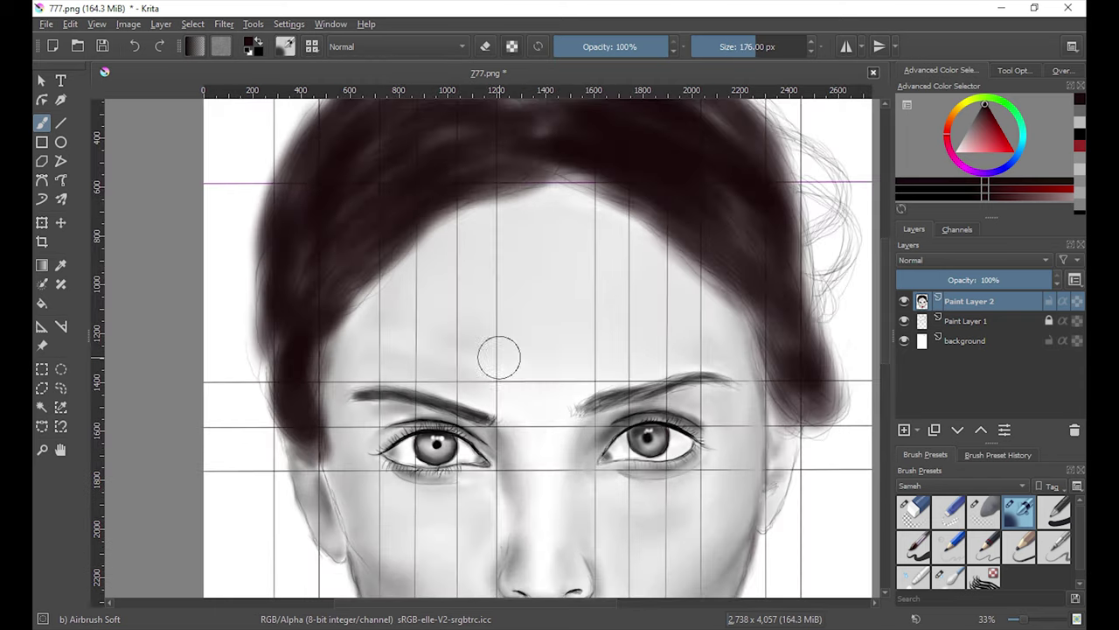
pyautogui.press('-')
pyautogui.press('-')
# Step: Erase the dark hair back from the top of the head
pyautogui.press('/')
pyautogui.moveTo(516, 262)
pyautogui.mouseDown()
pyautogui.moveTo(573, 244)
pyautogui.moveTo(385, 332)
pyautogui.mouseUp()
pyautogui.moveTo(411, 279); pyautogui.dragTo(647, 250)
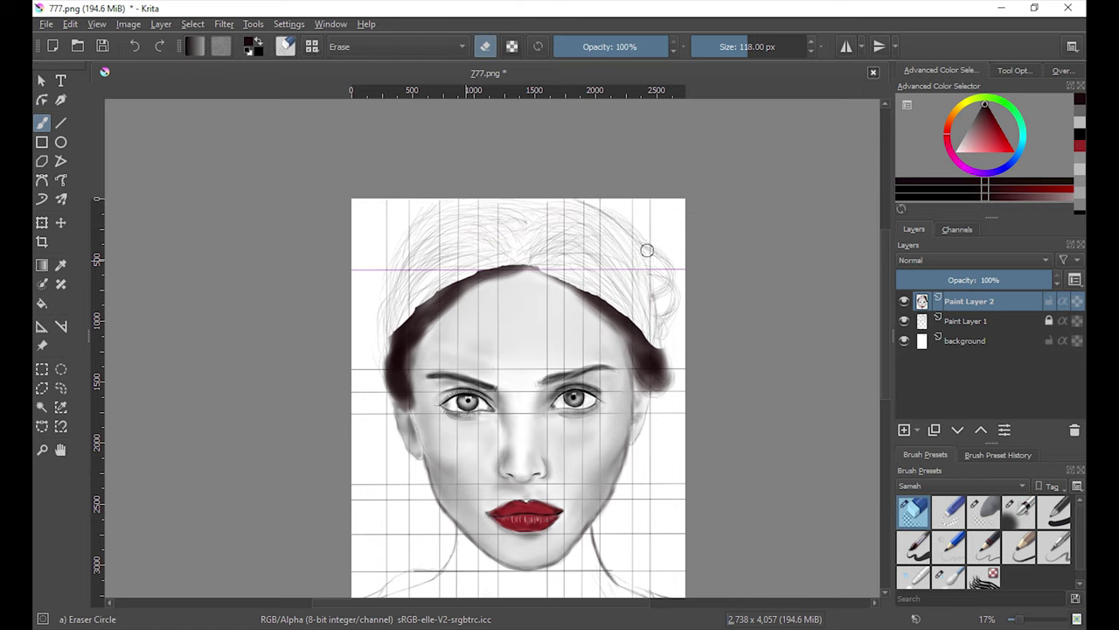
# Step: Try textured hair strands across the top of the head, then undo them
pyautogui.press('/')
pyautogui.click(983, 571)
pyautogui.moveTo(542, 262); pyautogui.dragTo(656, 358)
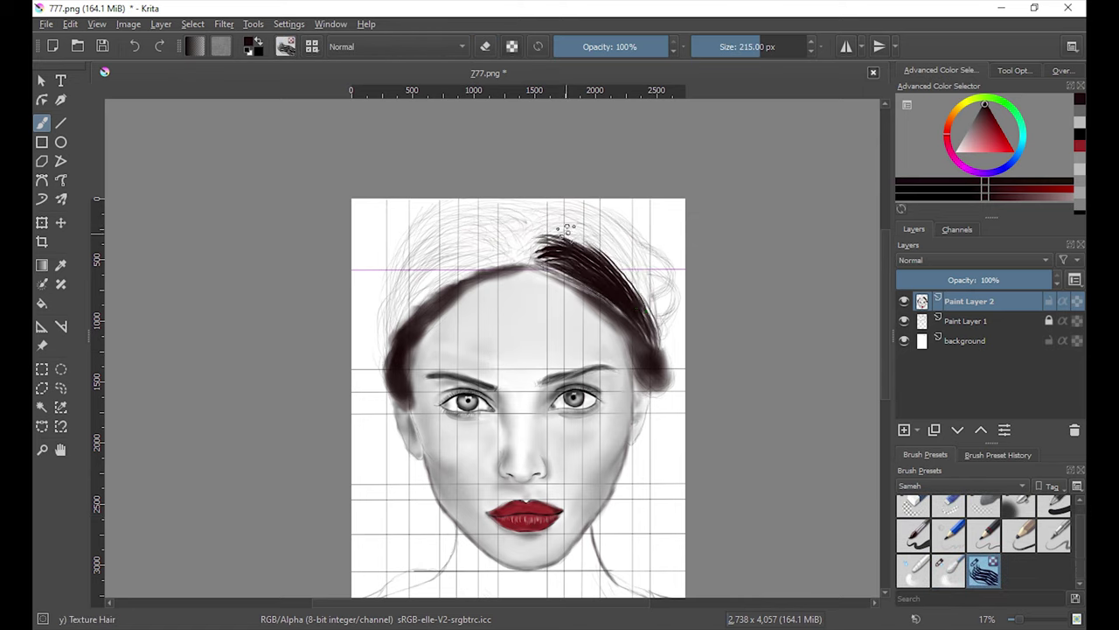
pyautogui.moveTo(524, 205); pyautogui.dragTo(651, 332)
pyautogui.moveTo(582, 203); pyautogui.dragTo(433, 245)
pyautogui.moveTo(529, 200); pyautogui.dragTo(396, 289)
pyautogui.hotkey('ctrl', 'z')
# Step: Erase the hair's right edge and lay soft grey airbrush shading over the hair
pyautogui.click(913, 507)
pyautogui.moveTo(560, 253); pyautogui.dragTo(670, 376)
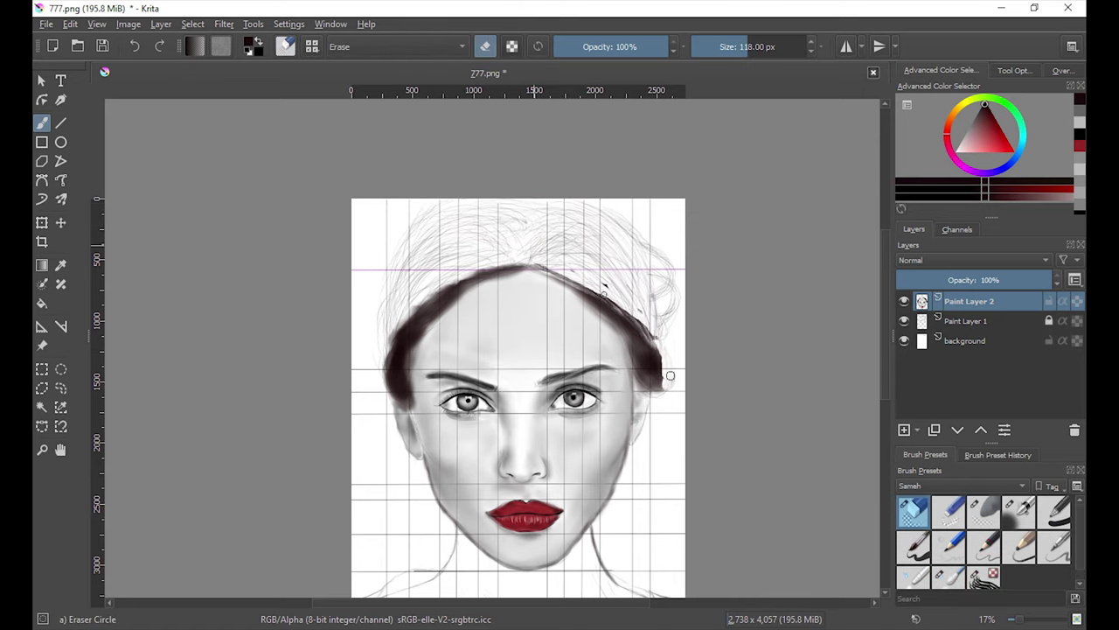
pyautogui.moveTo(543, 267); pyautogui.dragTo(411, 381)
pyautogui.click(1019, 509)
pyautogui.moveTo(638, 263)
pyautogui.mouseDown()
pyautogui.moveTo(518, 237)
pyautogui.moveTo(394, 367)
pyautogui.mouseUp()
# Step: With a smaller airbrush, darken the top-right hair down to the ear and the top-left
pyautogui.press('[')
pyautogui.press('[')
pyautogui.press('[')
pyautogui.moveTo(644, 385)
pyautogui.mouseDown()
pyautogui.moveTo(560, 227)
pyautogui.moveTo(656, 385)
pyautogui.mouseUp()
pyautogui.moveTo(560, 254)
pyautogui.mouseDown()
pyautogui.moveTo(653, 350)
pyautogui.moveTo(658, 389)
pyautogui.mouseUp()
pyautogui.moveTo(657, 289); pyautogui.dragTo(551, 231)
pyautogui.moveTo(621, 218)
pyautogui.mouseDown()
pyautogui.moveTo(529, 210)
pyautogui.moveTo(650, 282)
pyautogui.moveTo(656, 385)
pyautogui.mouseUp()
pyautogui.moveTo(534, 214); pyautogui.dragTo(420, 253)
# Step: Add fine pencil strands, then darken the top-left hair, parting and left temple
pyautogui.click(984, 544)
pyautogui.moveTo(525, 245)
pyautogui.mouseDown()
pyautogui.moveTo(403, 332)
pyautogui.moveTo(483, 231)
pyautogui.mouseUp()
pyautogui.click(1019, 510)
pyautogui.moveTo(385, 368); pyautogui.dragTo(464, 254)
pyautogui.moveTo(524, 210)
pyautogui.mouseDown()
pyautogui.moveTo(417, 268)
pyautogui.moveTo(538, 223)
pyautogui.mouseUp()
pyautogui.click(984, 509)
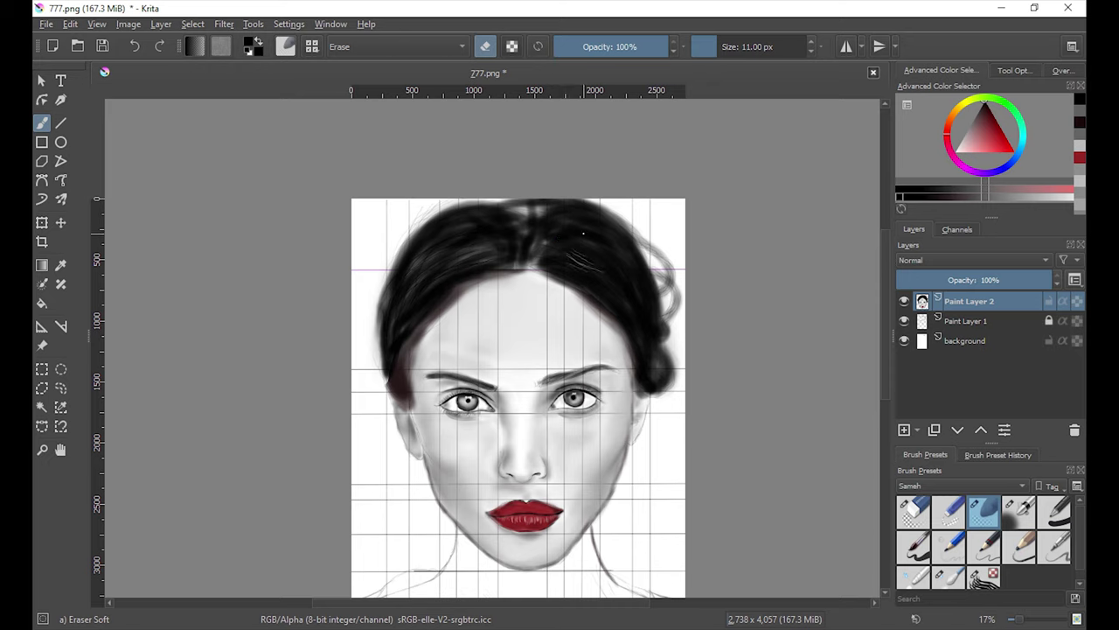
pyautogui.click(1018, 510)
pyautogui.moveTo(420, 253)
pyautogui.mouseDown()
pyautogui.moveTo(554, 205)
pyautogui.moveTo(457, 280)
pyautogui.mouseUp()
pyautogui.moveTo(384, 369); pyautogui.dragTo(470, 213)
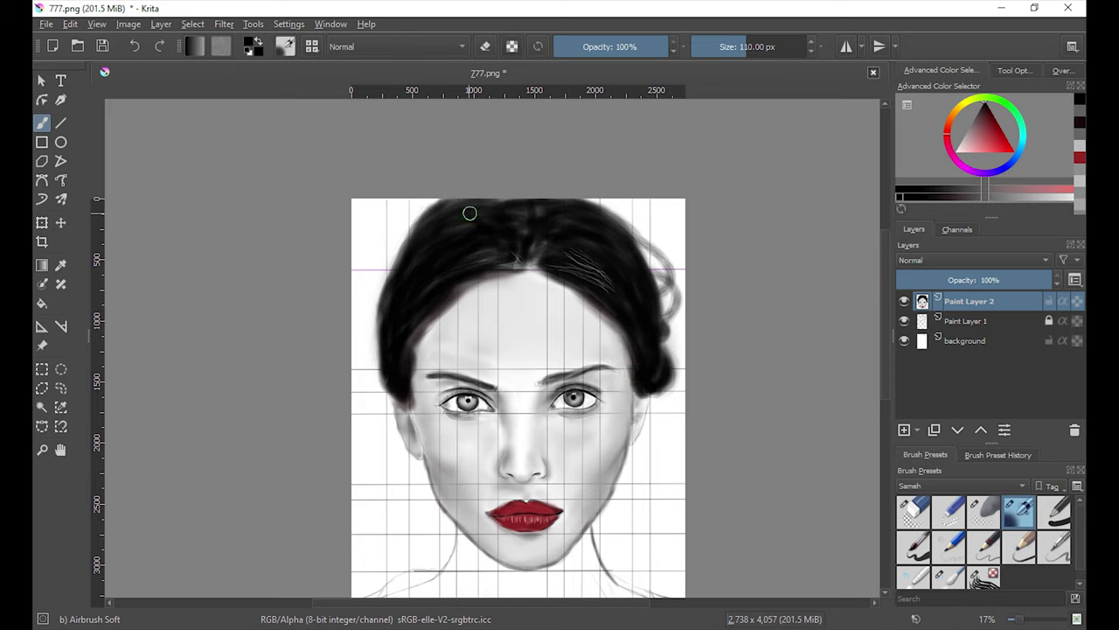
# Step: Draw fine strands on the top-right hair edge and airbrush the top and left darker
pyautogui.click(983, 545)
pyautogui.moveTo(599, 204); pyautogui.dragTo(628, 232)
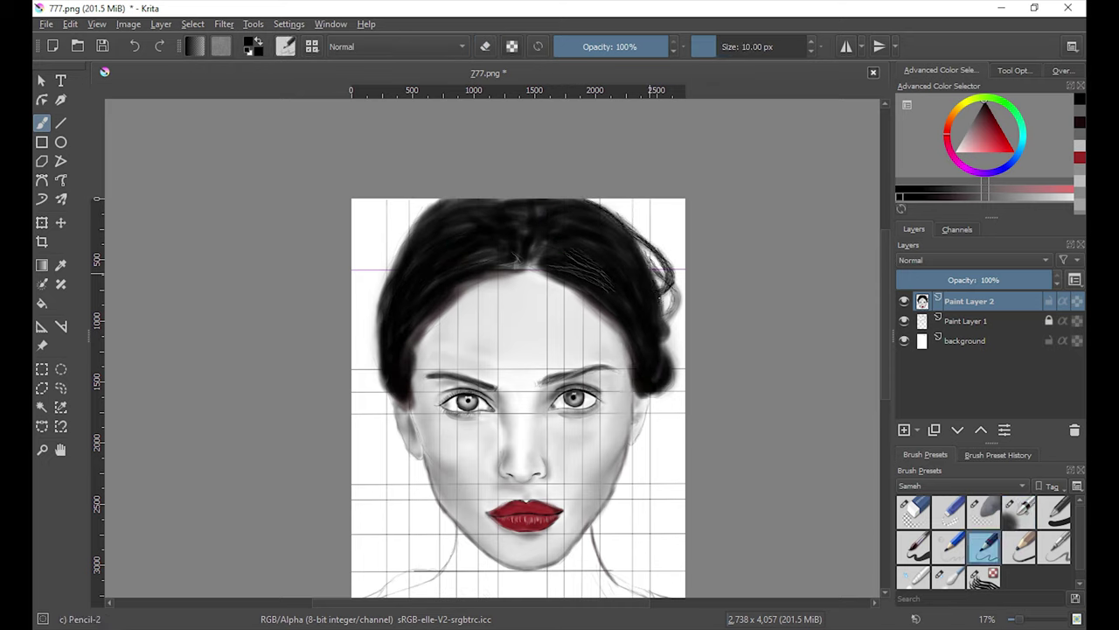
pyautogui.press('e')
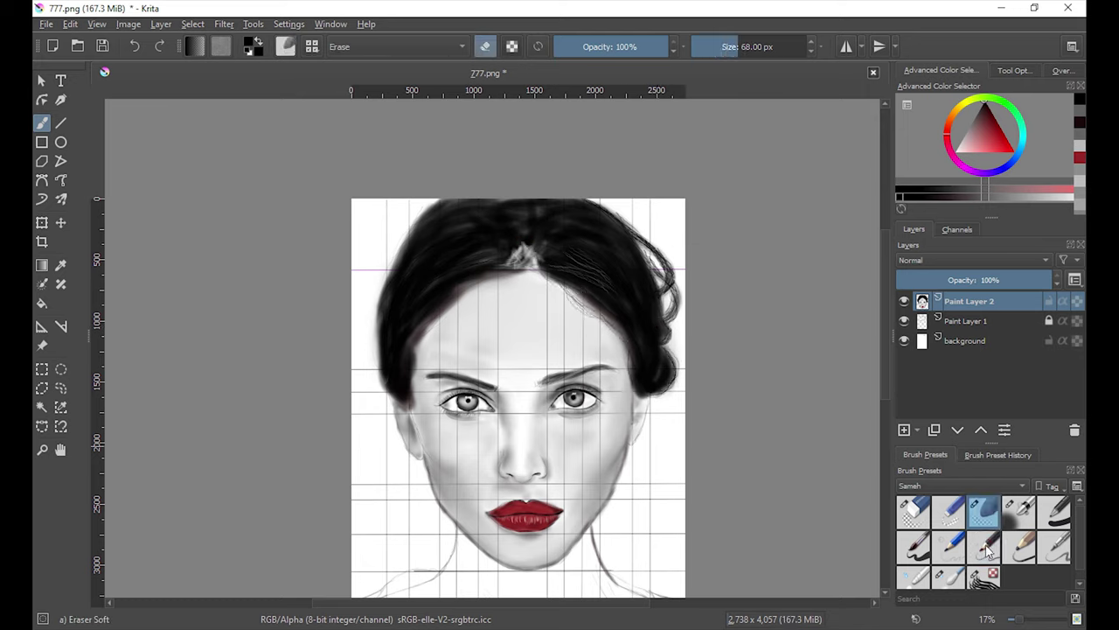
pyautogui.click(987, 549)
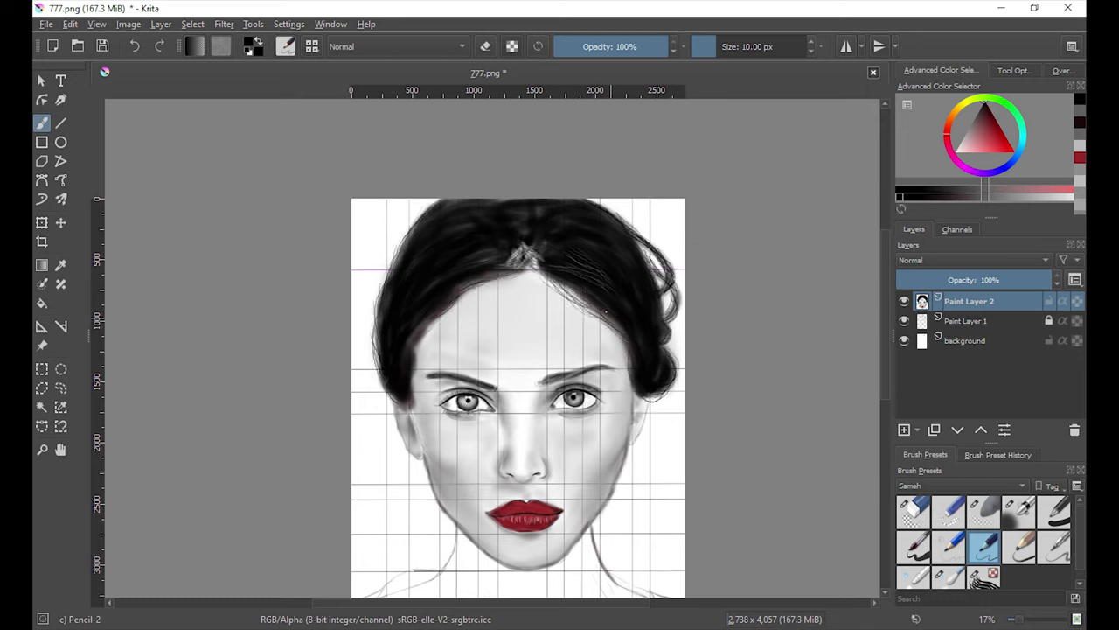
pyautogui.press('/')
pyautogui.moveTo(595, 217); pyautogui.dragTo(390, 370)
pyautogui.moveTo(455, 219); pyautogui.dragTo(561, 204)
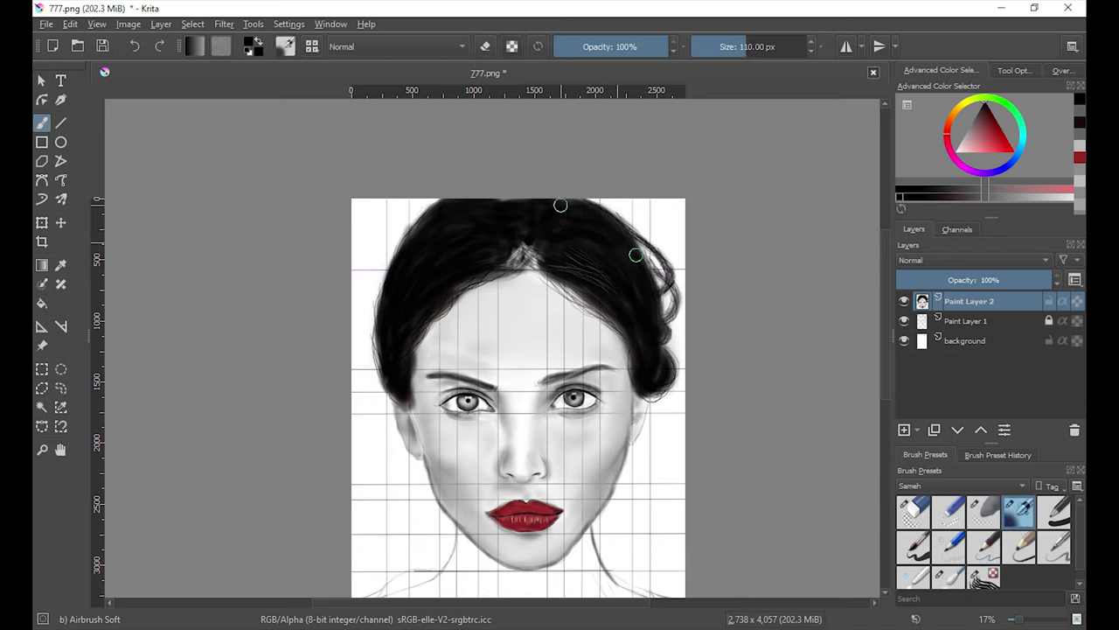
pyautogui.press('/')
# Step: Thicken the left and right eyebrows with several dark Pencil-2 strokes
pyautogui.scroll(3, 486, 389)
pyautogui.moveTo(438, 363); pyautogui.dragTo(516, 395)
pyautogui.moveTo(389, 358); pyautogui.dragTo(525, 398)
pyautogui.moveTo(320, 350); pyautogui.dragTo(445, 373)
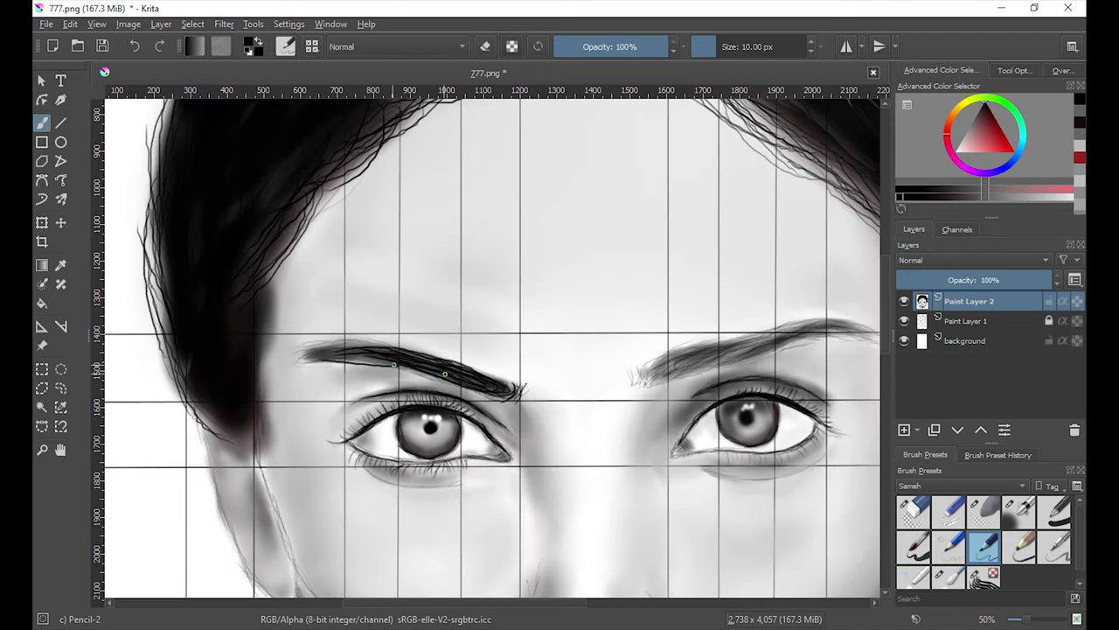
pyautogui.moveTo(761, 346); pyautogui.dragTo(866, 325)
pyautogui.moveTo(871, 339); pyautogui.dragTo(771, 339)
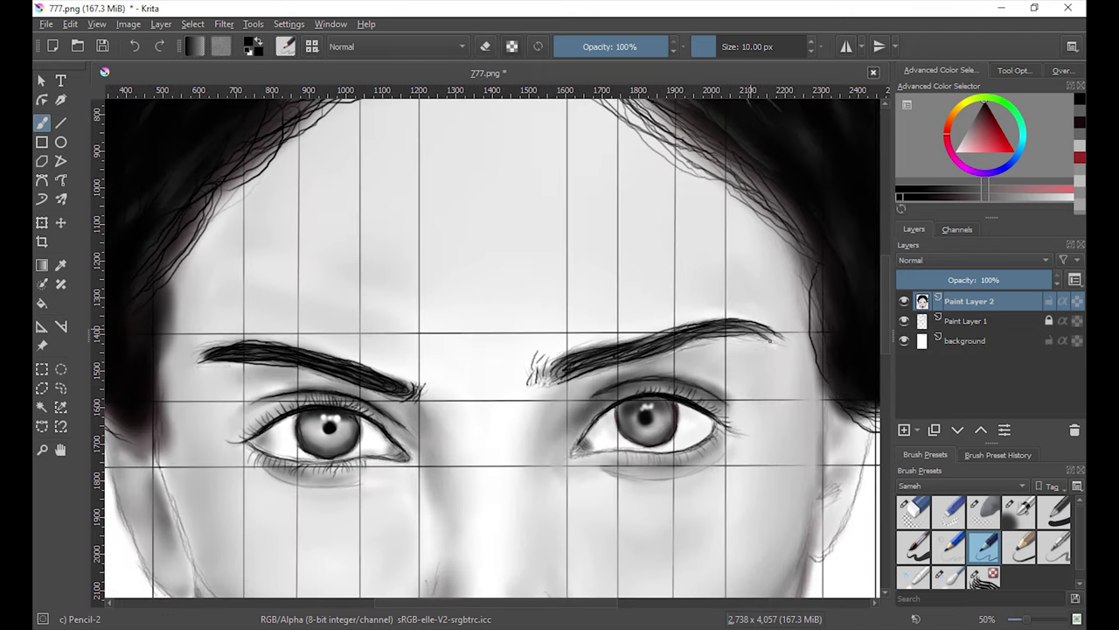
pyautogui.moveTo(688, 344); pyautogui.dragTo(784, 327)
pyautogui.scroll(-3, 778, 332)
pyautogui.scroll(2, 483, 442)
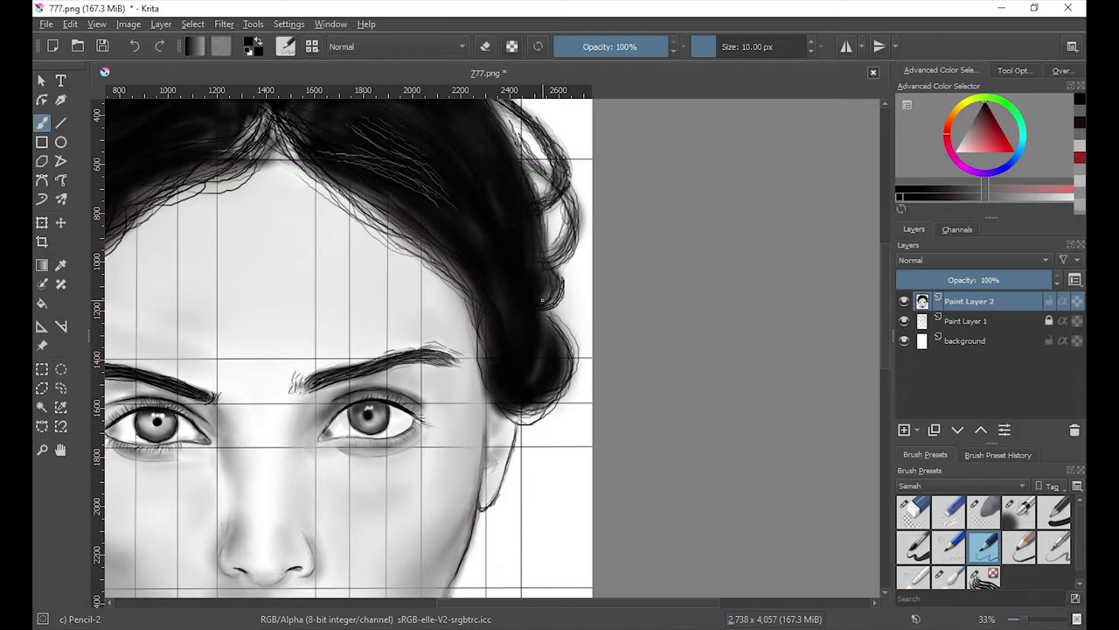
pyautogui.hscroll(-3, 232, 464)
pyautogui.scroll(-4, 889, 295)
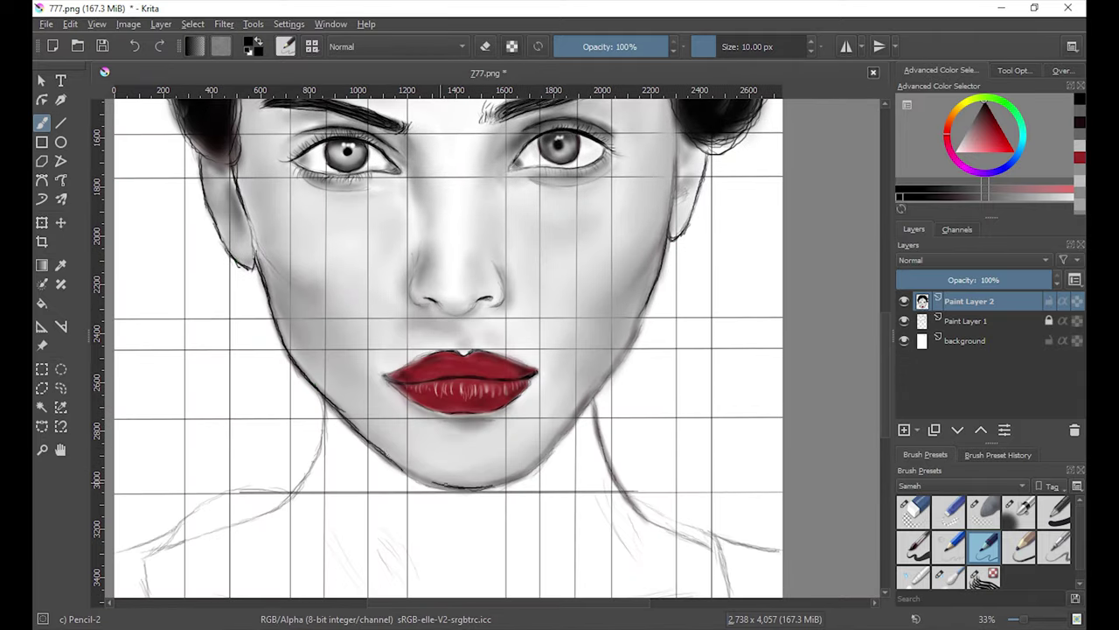
# Step: Lay light grey soft airbrush shading over the neck
pyautogui.scroll(-2, 256, 517)
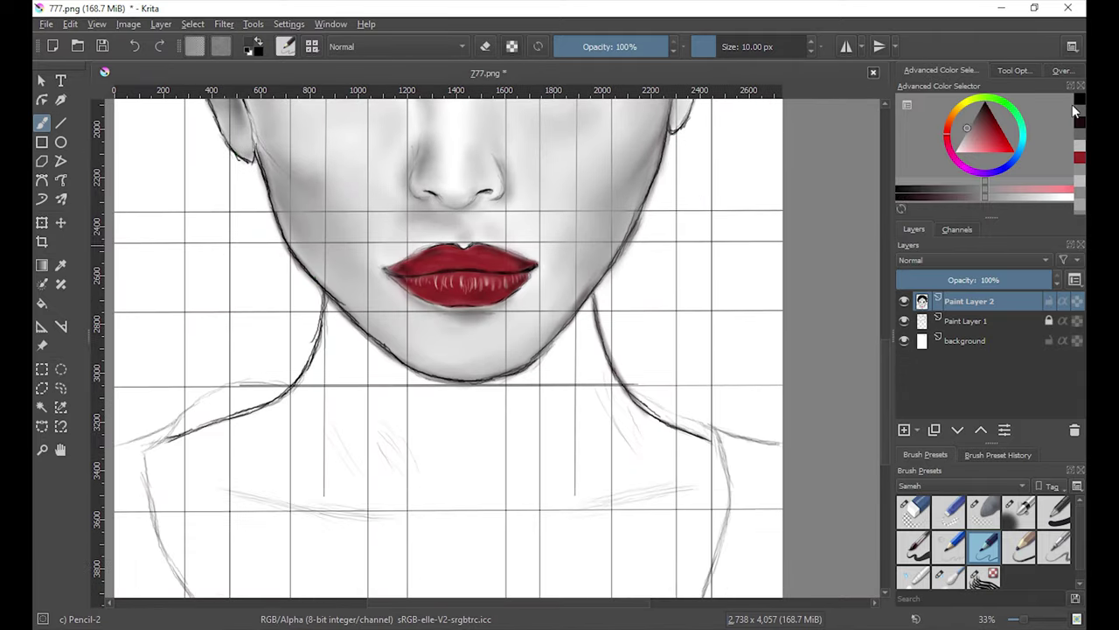
pyautogui.click(1018, 512)
pyautogui.moveTo(700, 476); pyautogui.dragTo(568, 511)
pyautogui.moveTo(232, 486); pyautogui.dragTo(368, 521)
pyautogui.keyDown('ctrl'); pyautogui.click(593, 404); pyautogui.keyUp('ctrl')
pyautogui.moveTo(568, 411)
pyautogui.mouseDown()
pyautogui.moveTo(388, 449)
pyautogui.moveTo(280, 455)
pyautogui.mouseUp()
# Step: Shade below the collarbones and across the chest in a darker grey
pyautogui.scroll(-3, 323, 420)
pyautogui.keyDown('ctrl'); pyautogui.click(333, 288); pyautogui.keyUp('ctrl')
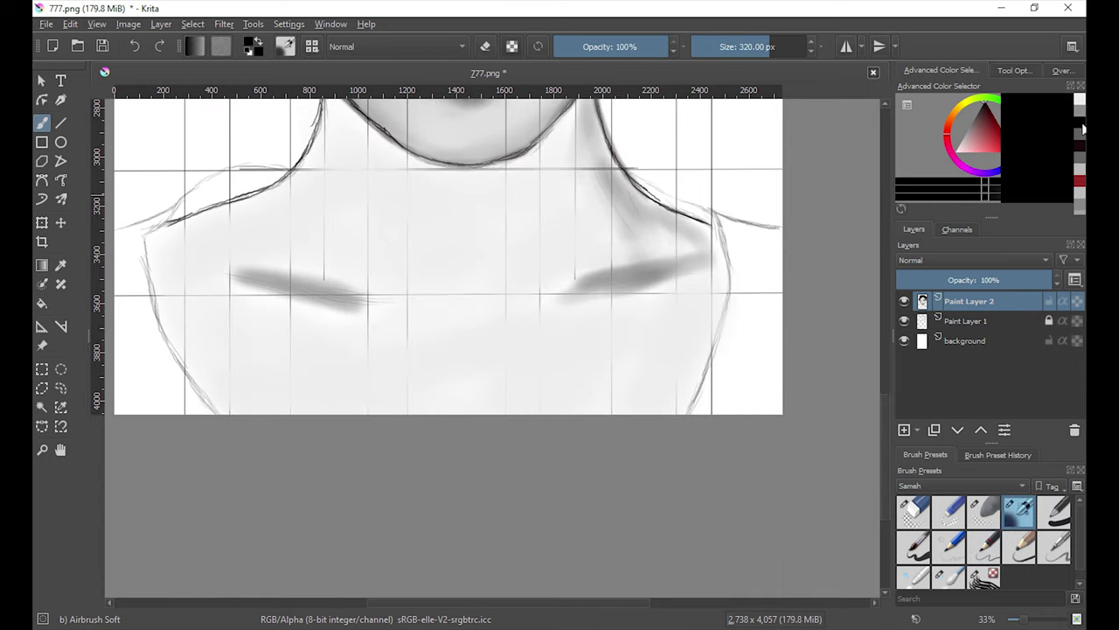
pyautogui.moveTo(350, 254); pyautogui.dragTo(320, 195)
pyautogui.moveTo(219, 227); pyautogui.dragTo(603, 219)
pyautogui.moveTo(384, 280)
pyautogui.mouseDown()
pyautogui.moveTo(580, 127)
pyautogui.moveTo(329, 374)
pyautogui.mouseUp()
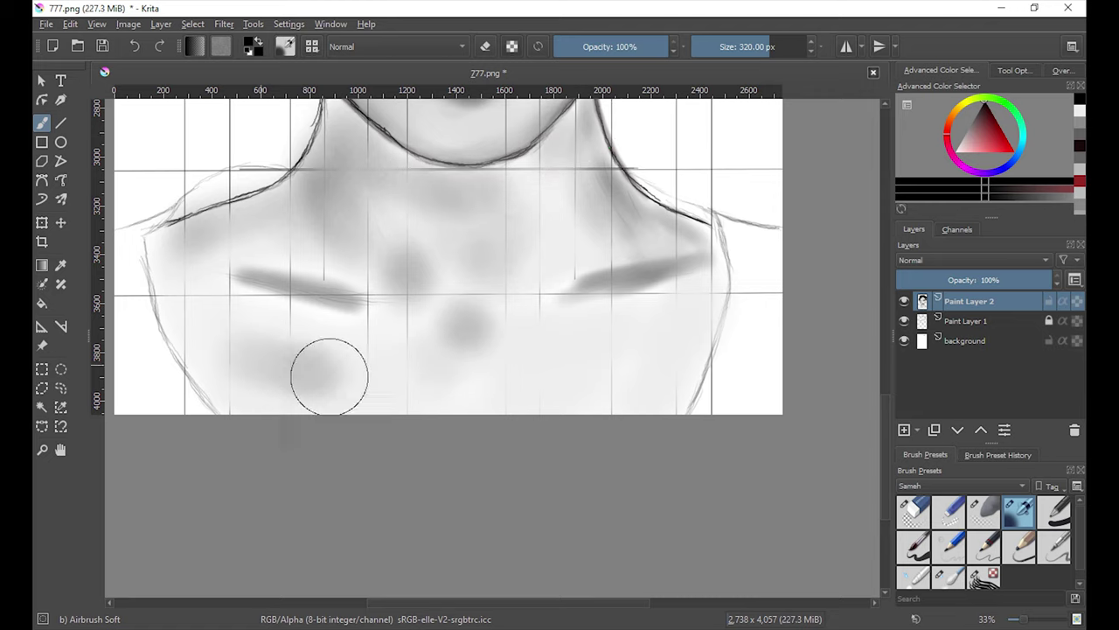
# Step: Blur the shoulder and chest shading smooth with the Blender Blur brush
pyautogui.press('/')
pyautogui.moveTo(699, 262); pyautogui.dragTo(568, 280)
pyautogui.moveTo(376, 297); pyautogui.dragTo(236, 271)
pyautogui.moveTo(704, 295)
pyautogui.mouseDown()
pyautogui.moveTo(536, 197)
pyautogui.moveTo(192, 292)
pyautogui.moveTo(283, 349)
pyautogui.mouseUp()
pyautogui.scroll(-4, 377, 350)
pyautogui.press('/')
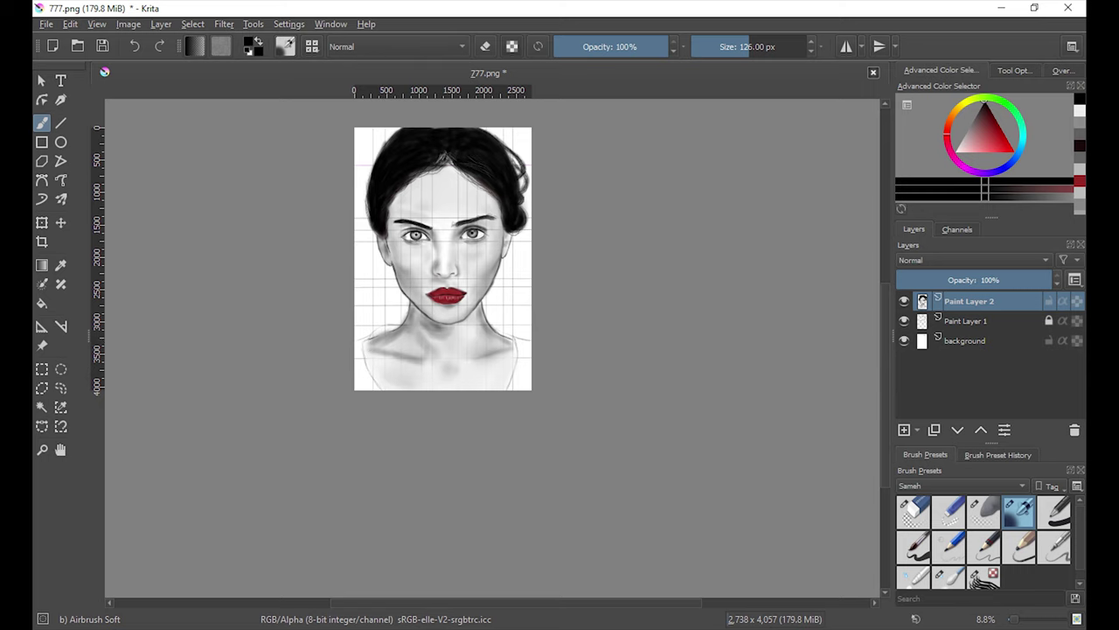
# Step: Blur the shading around the centre of the neck
pyautogui.press('/')
pyautogui.scroll(3, 389, 361)
pyautogui.moveTo(501, 269); pyautogui.dragTo(600, 257)
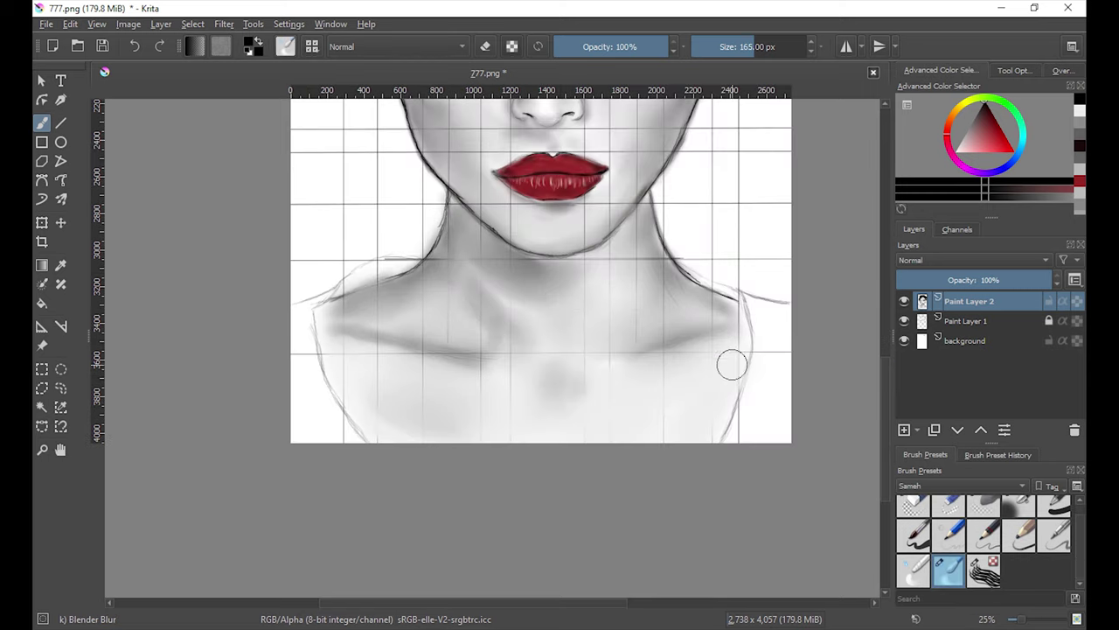
pyautogui.press('/')
pyautogui.press('e')
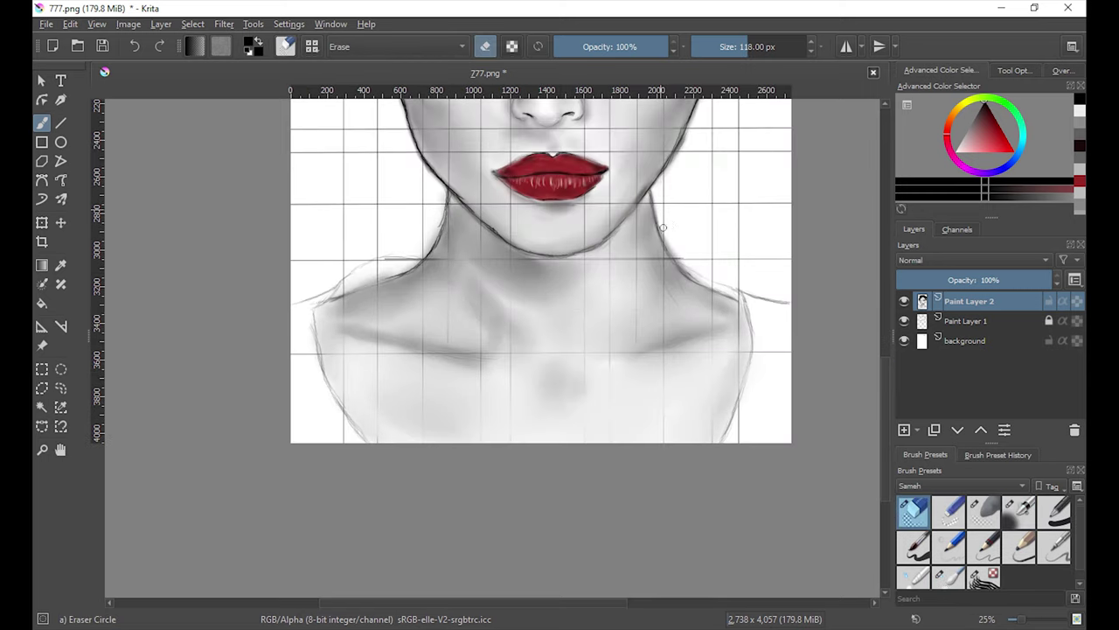
pyautogui.click(984, 547)
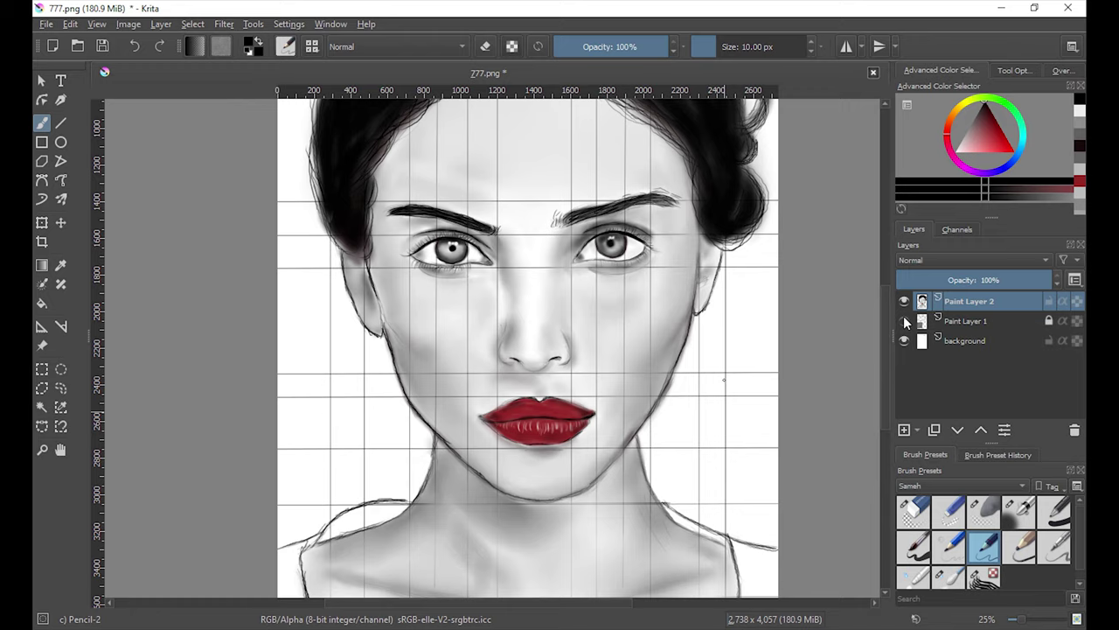
# Step: Toggle Paint Layer 1 visibility and darken the left hair and temple with soft airbrush
pyautogui.click(903, 320)
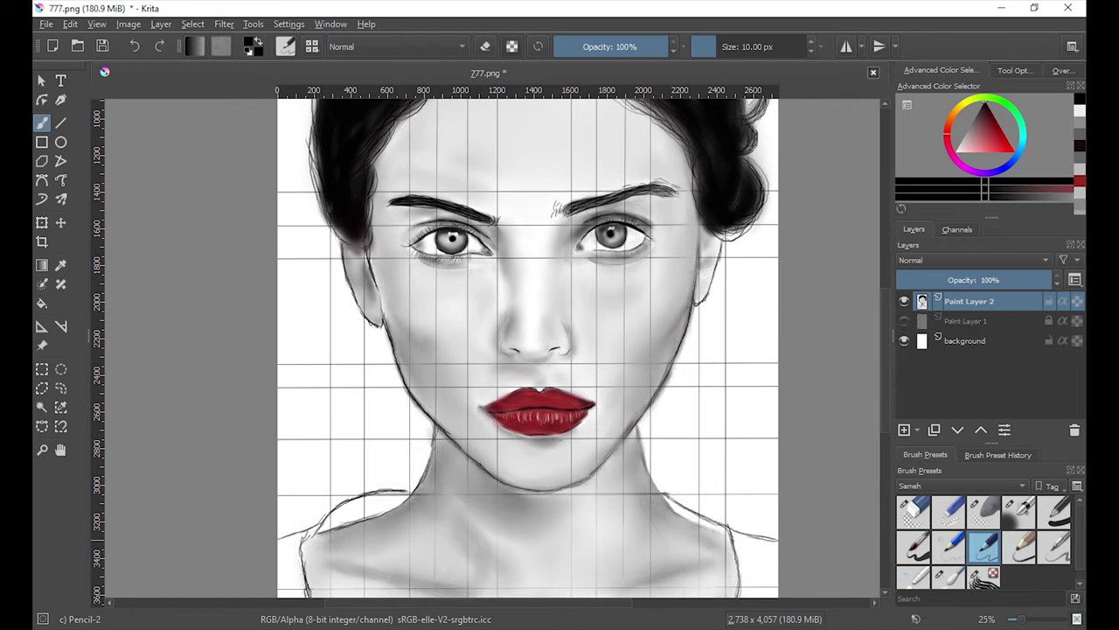
pyautogui.click(903, 320)
pyautogui.click(1019, 512)
pyautogui.moveTo(384, 262); pyautogui.dragTo(411, 332)
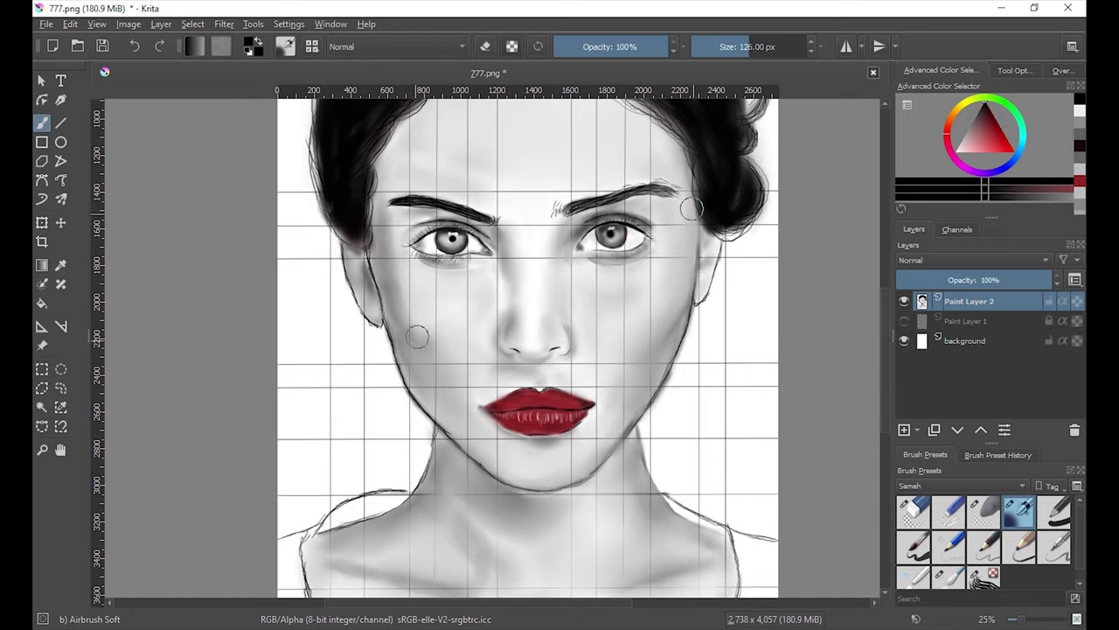
pyautogui.moveTo(394, 132); pyautogui.dragTo(395, 210)
# Step: Cycle brush presets and reduce the blending brush size
pyautogui.scroll(2, 396, 210)
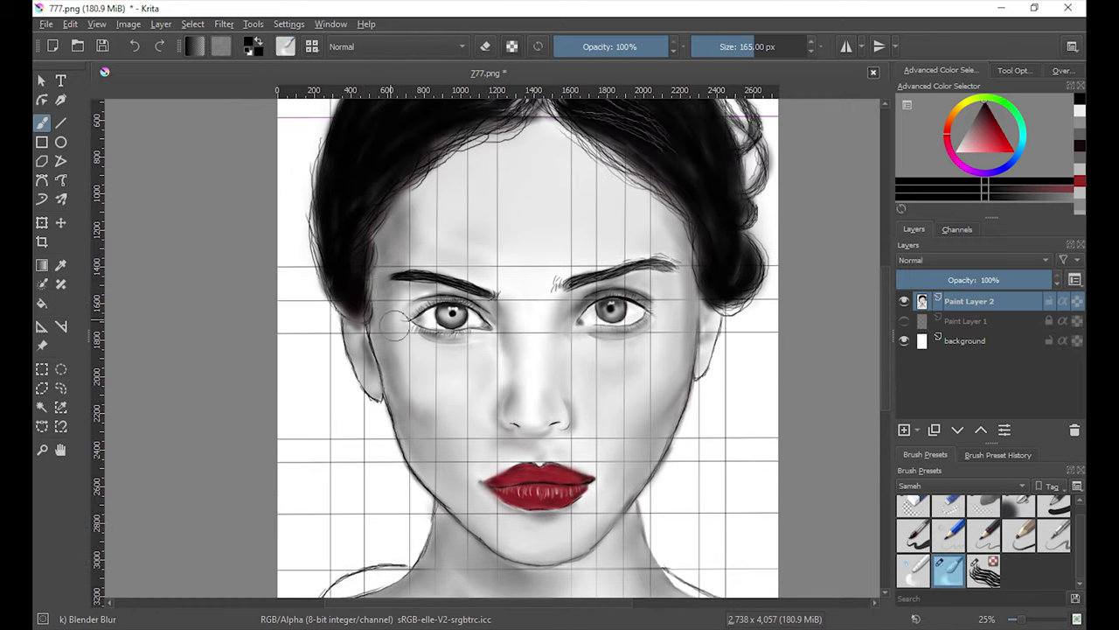
pyautogui.press('.')
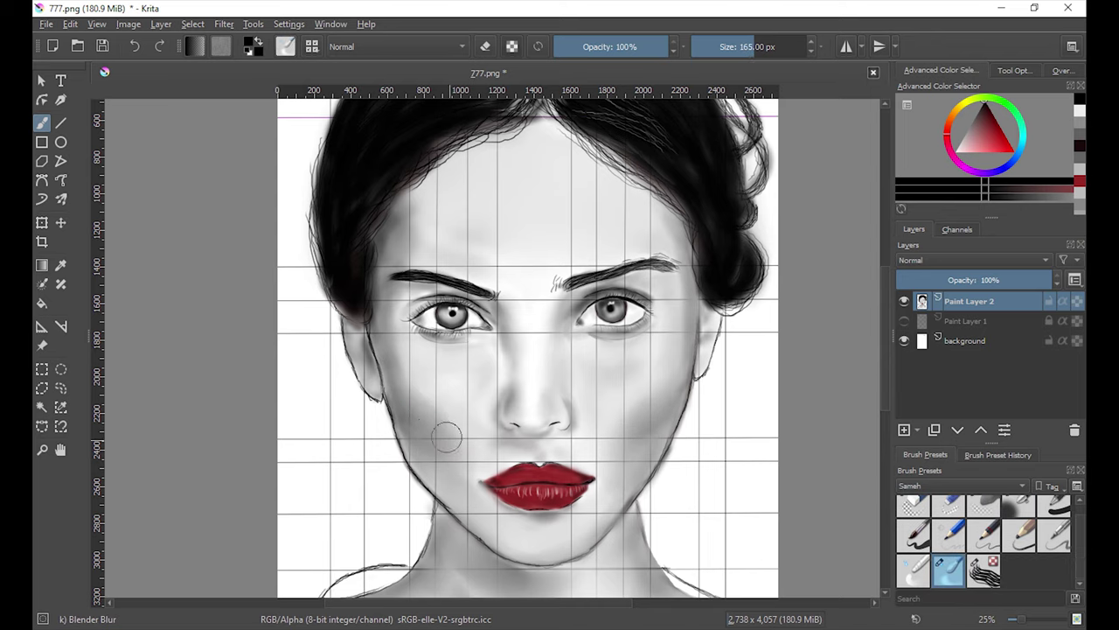
pyautogui.press(',')
pyautogui.press('.')
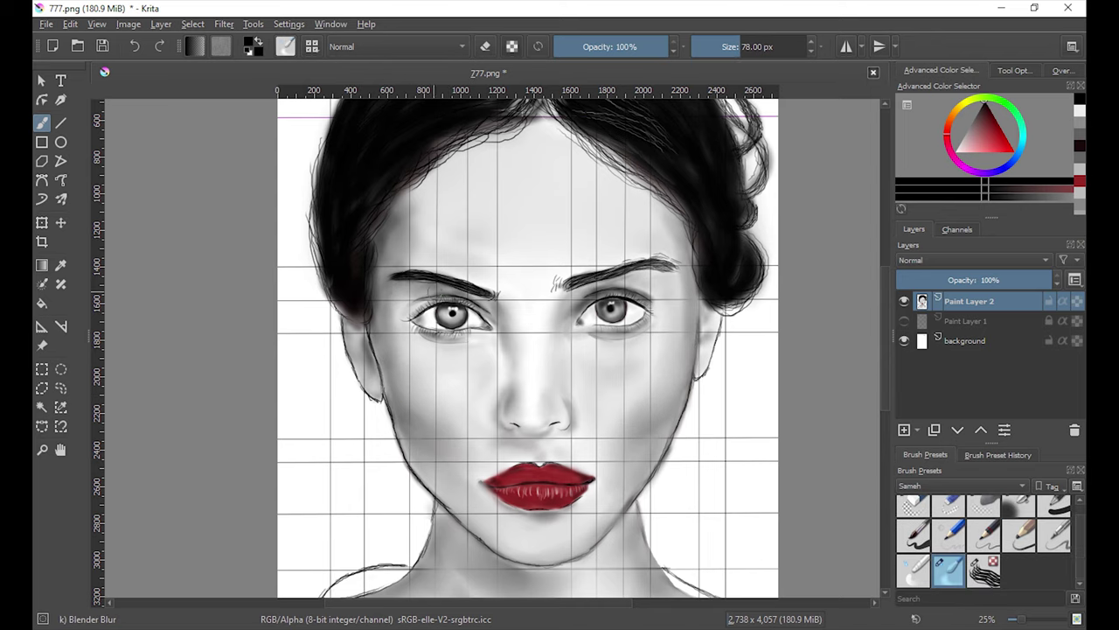
pyautogui.press(',')
pyautogui.press('.')
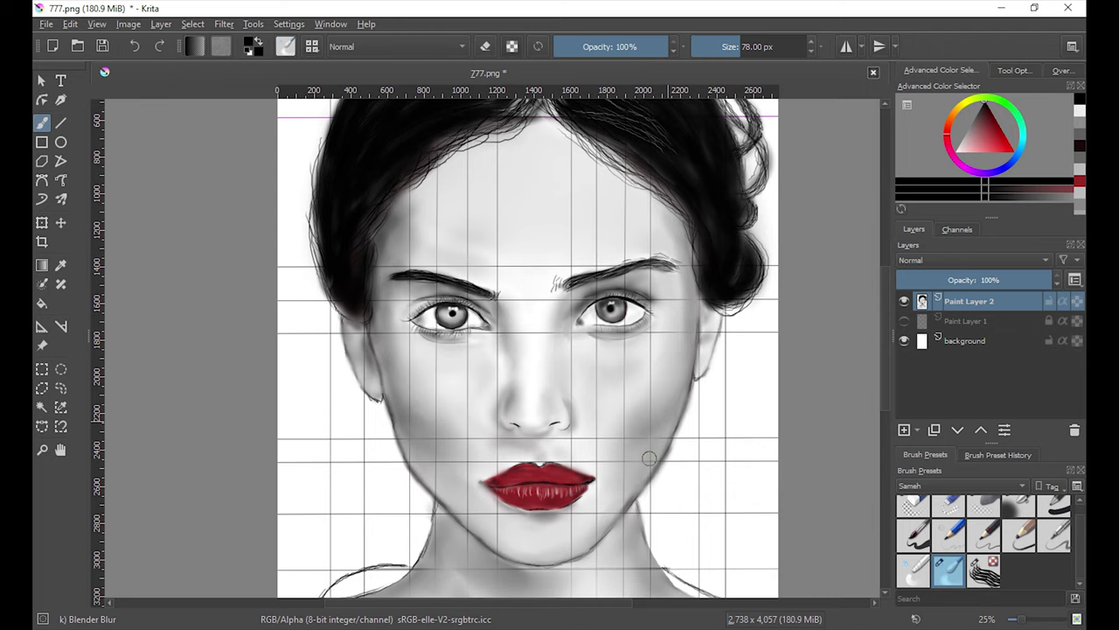
pyautogui.scroll(-4, 717, 576)
pyautogui.press(',')
pyautogui.press(',')
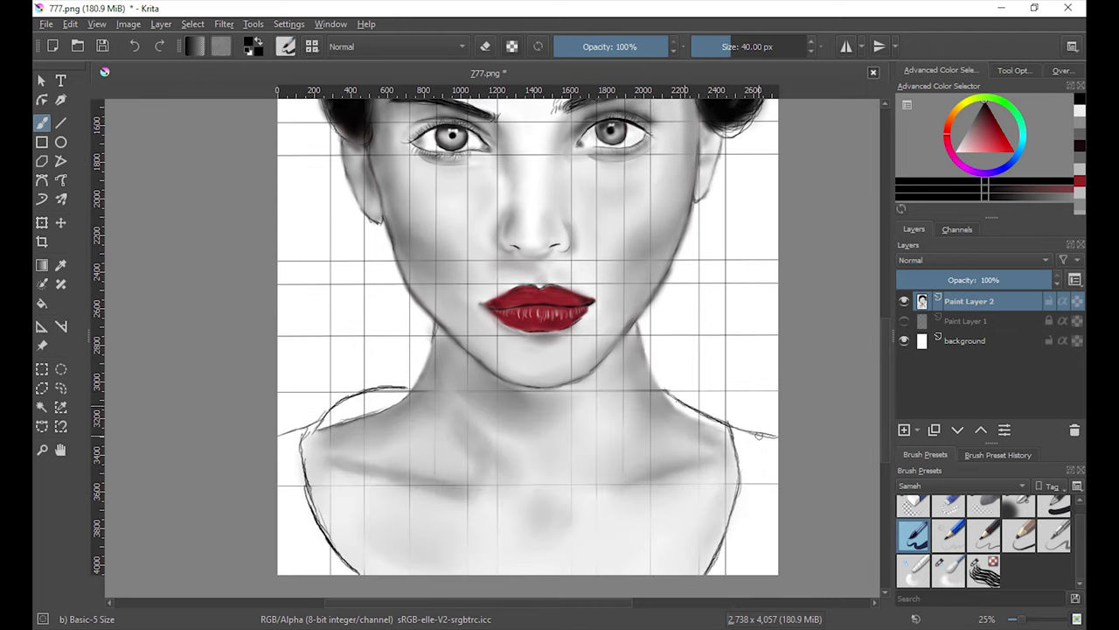
pyautogui.press('.')
pyautogui.press('.')
pyautogui.press('-')
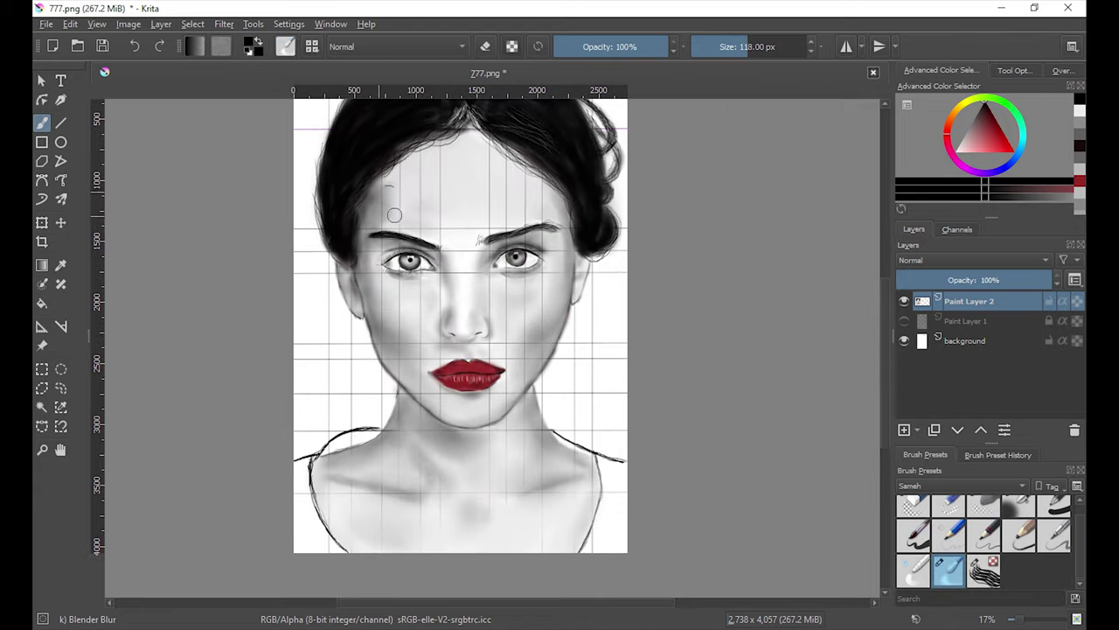
# Step: Show Paint Layer 1 again and airbrush shading along the right shoulder
pyautogui.click(904, 321)
pyautogui.click(1018, 507)
pyautogui.scroll(2, 630, 404)
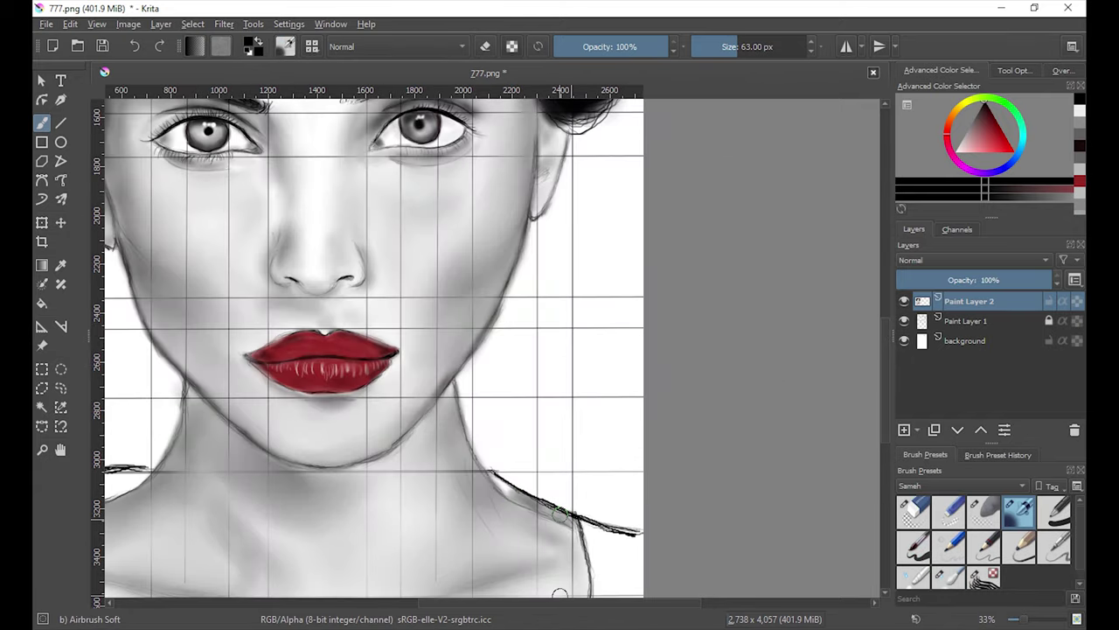
pyautogui.moveTo(324, 498); pyautogui.dragTo(648, 498)
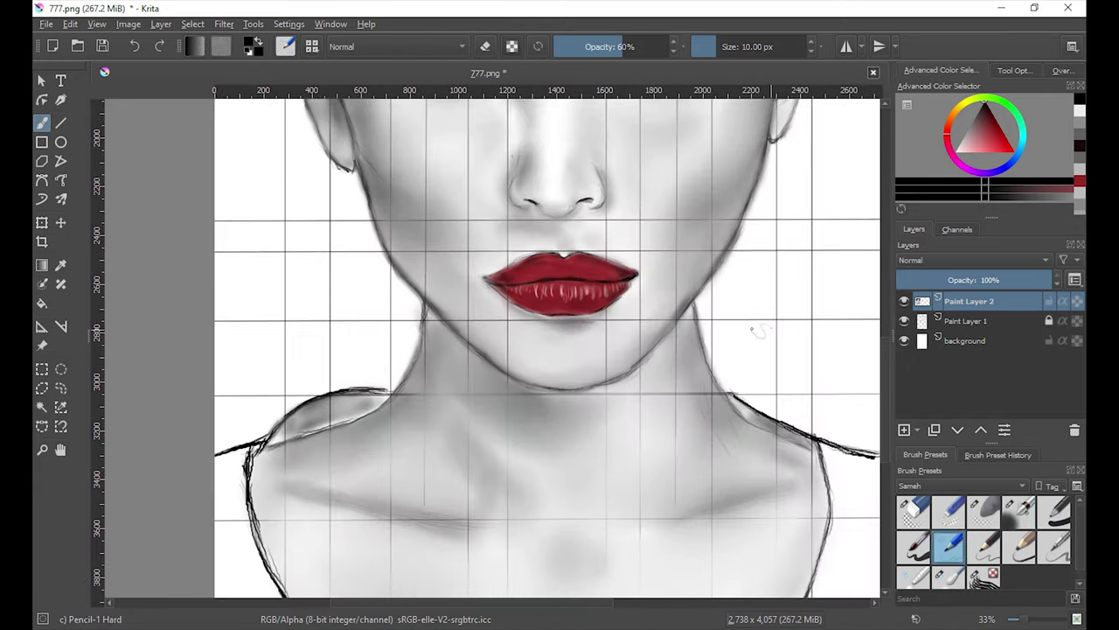